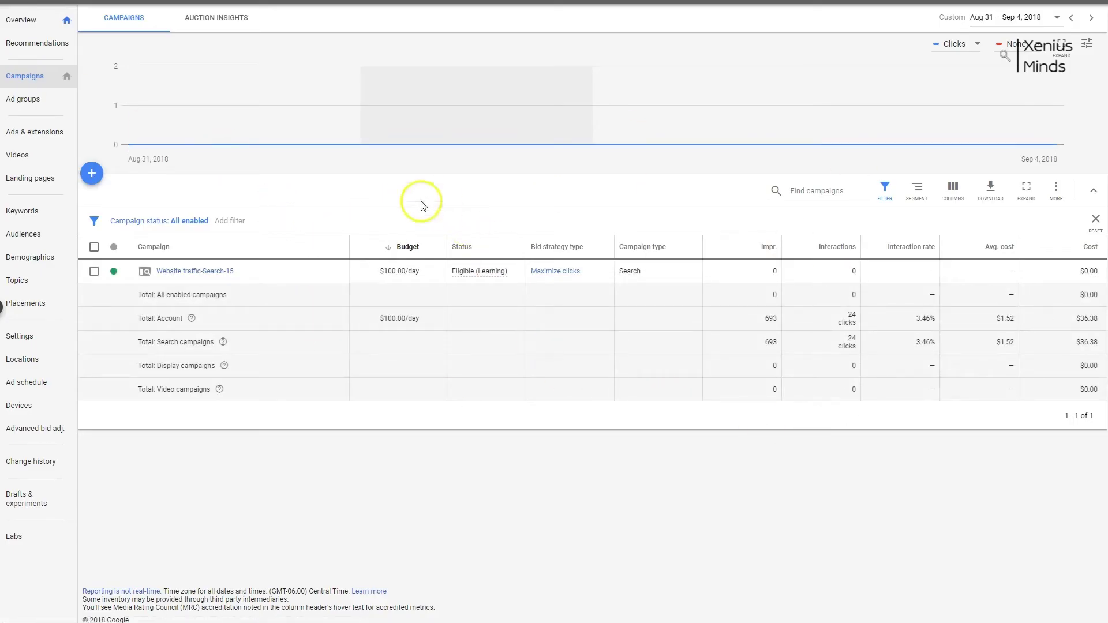
Step: Start creating a new campaign
left_click(92, 174)
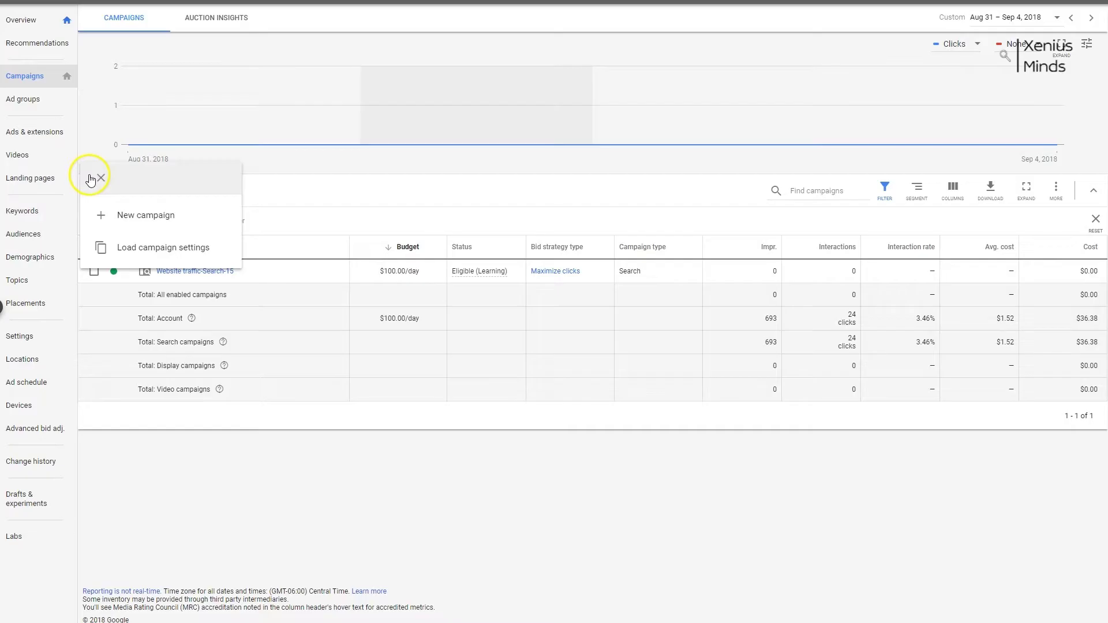
left_click(153, 222)
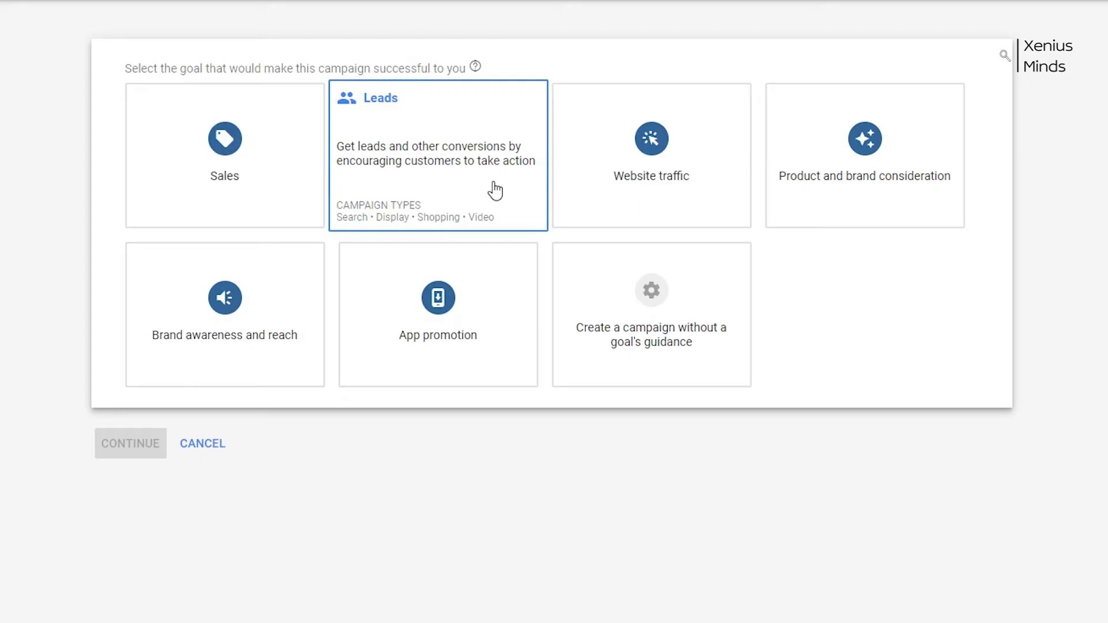
Step: Examine the descriptions and supported campaign types of the available campaign goals
left_click(477, 178)
left_click(600, 181)
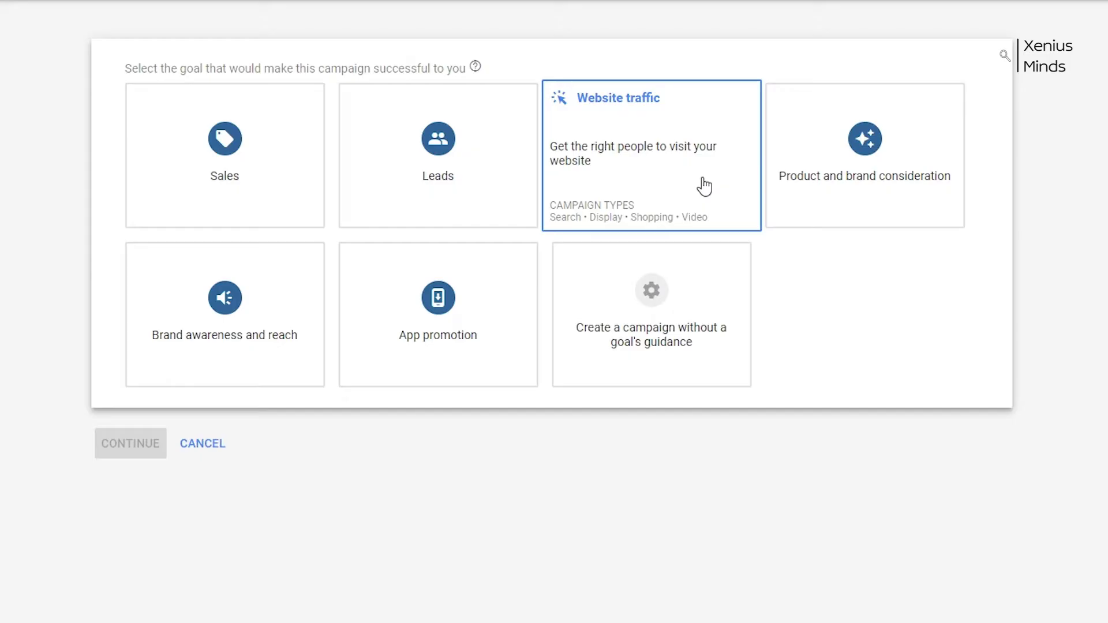
mouse_move(823, 197)
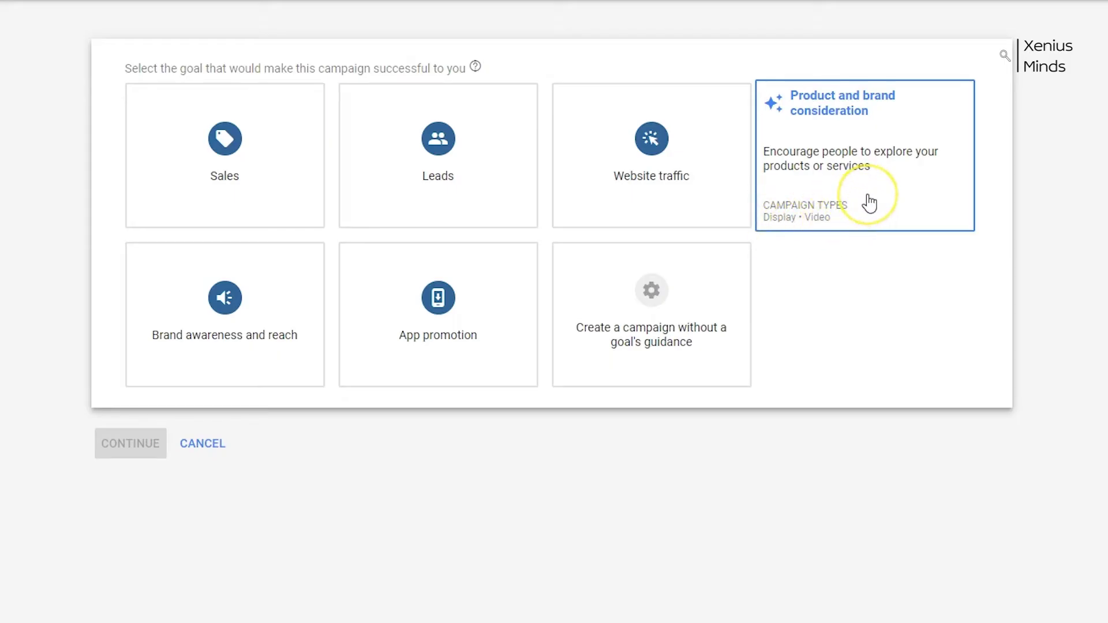
mouse_move(197, 374)
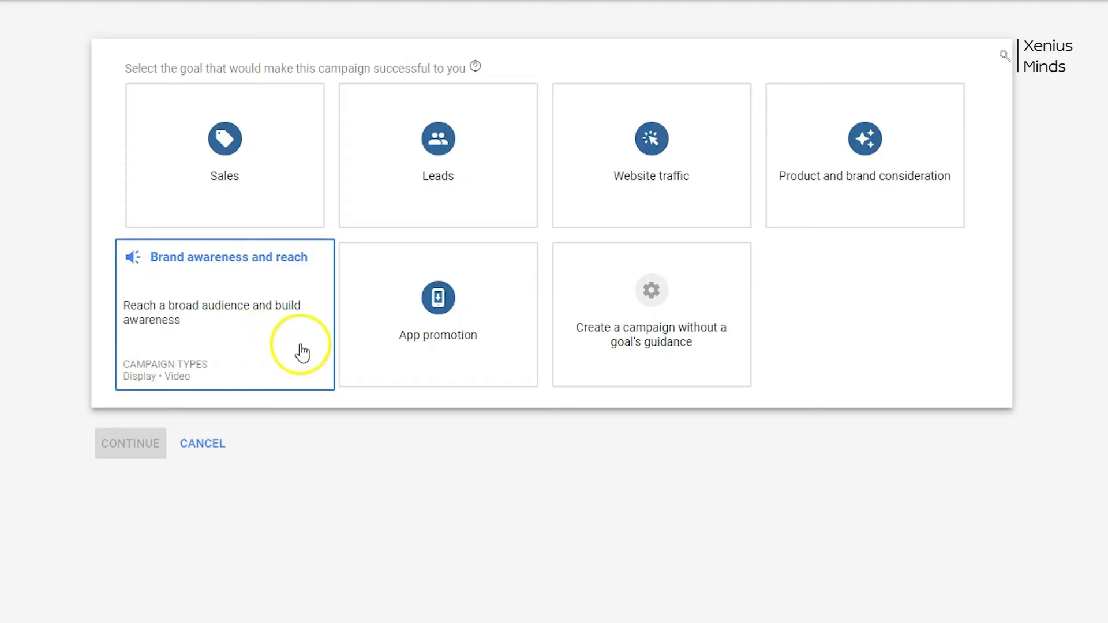
left_click(382, 342)
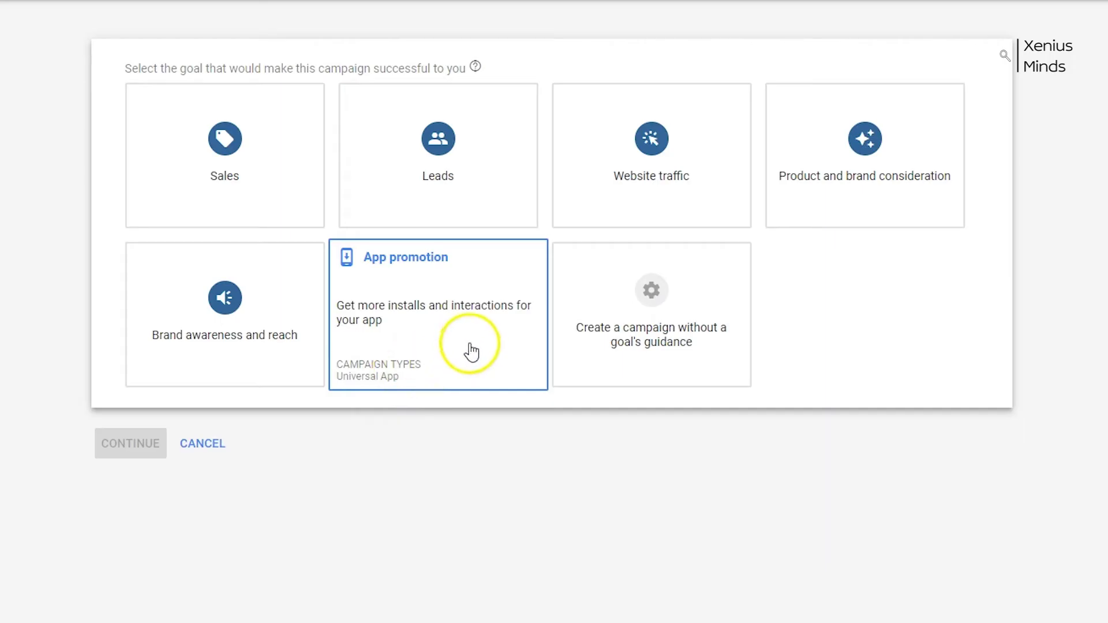
left_click(605, 347)
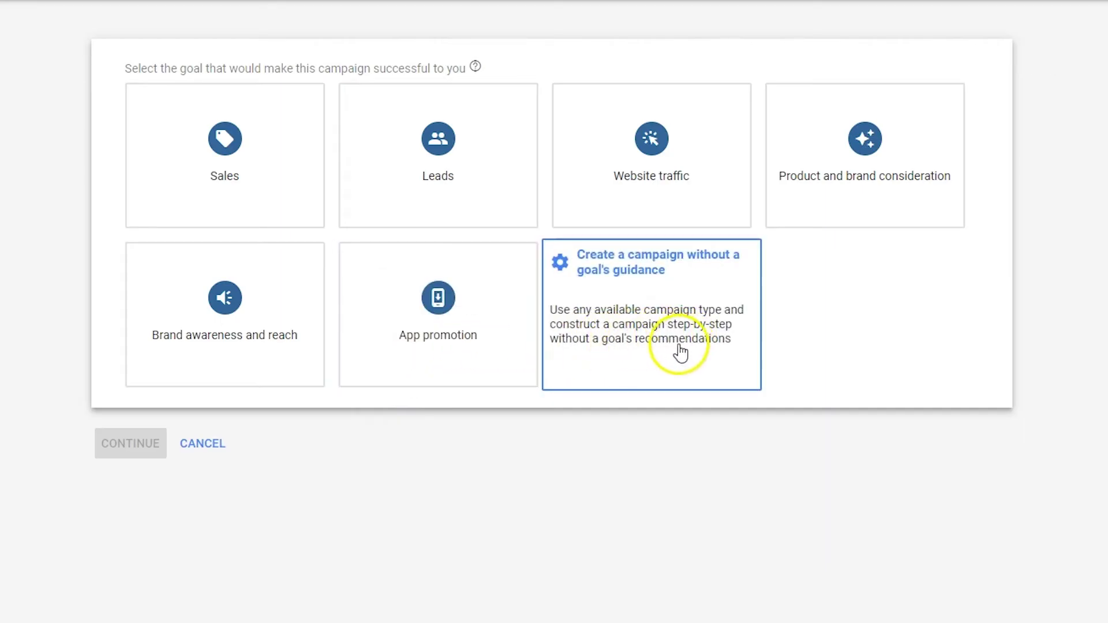
left_click(638, 371)
left_click(850, 342)
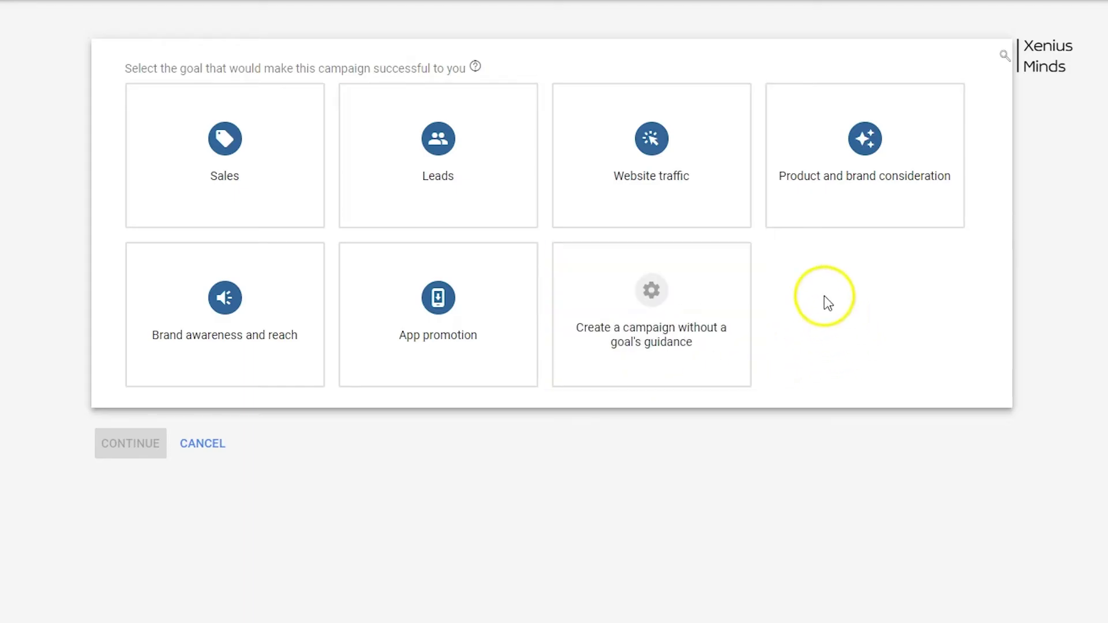
Step: Choose Leads as the campaign goal and Search as the campaign type
left_click(453, 191)
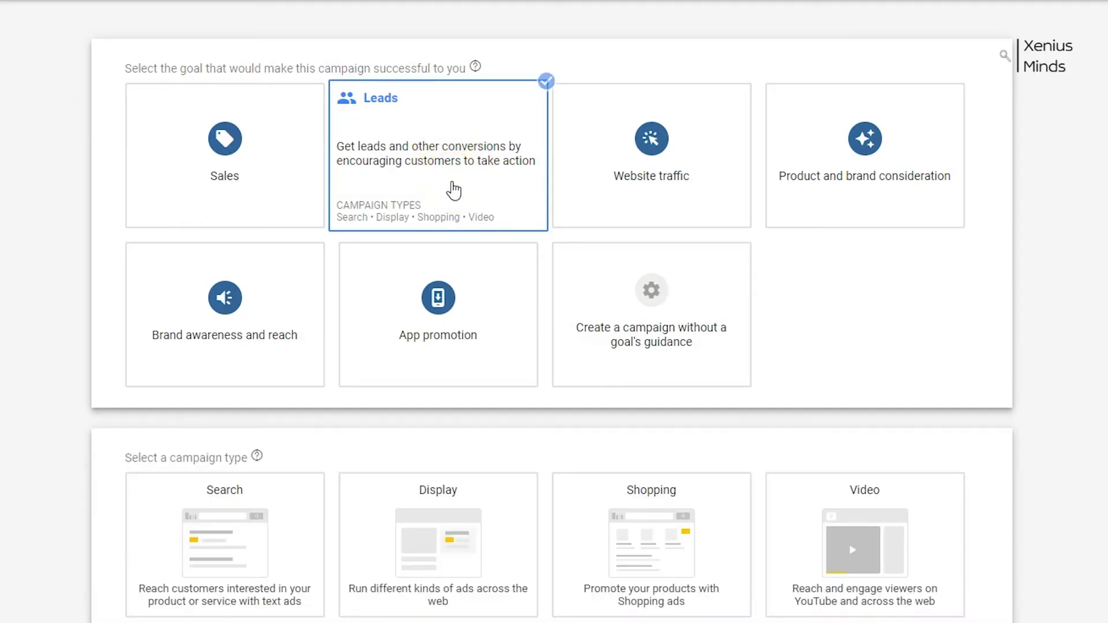
scroll(404, 191, "down", 5)
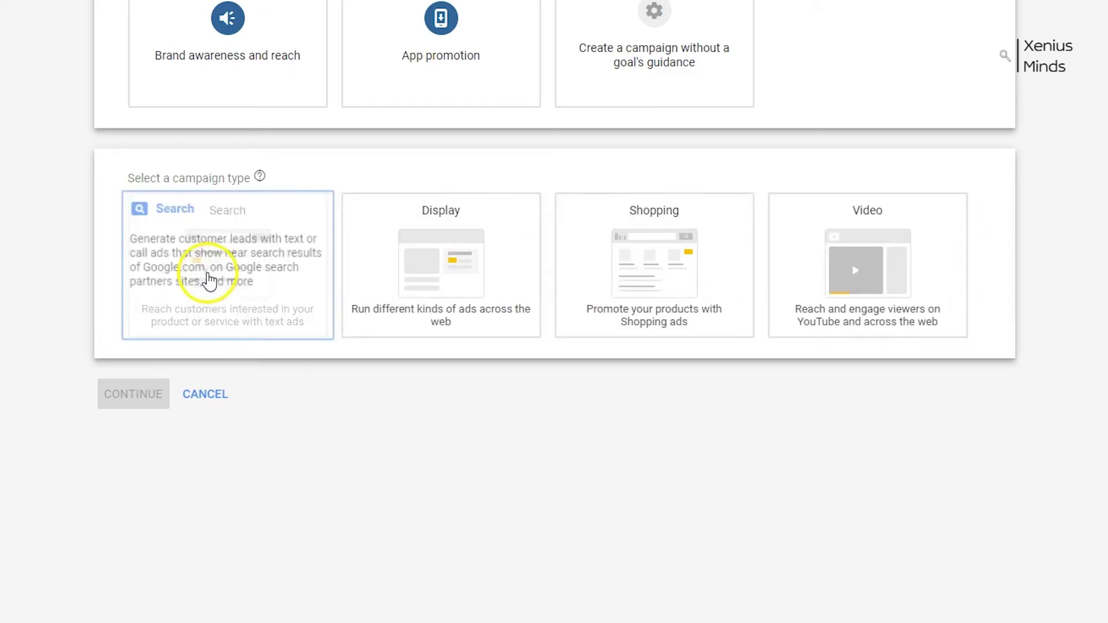
left_click(251, 279)
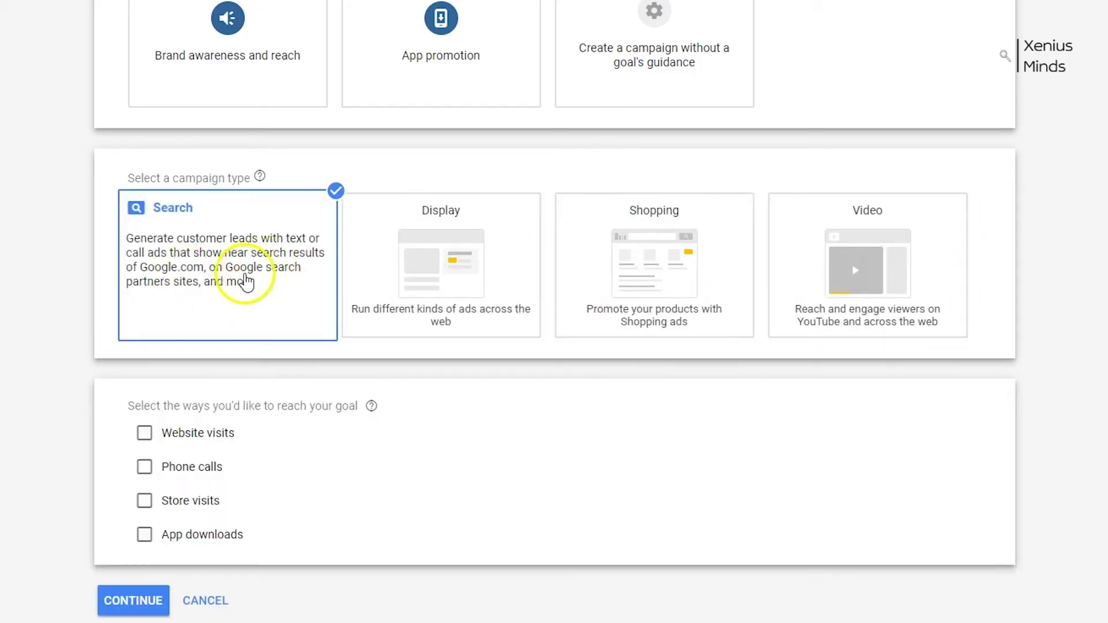
Step: Choose Website visits as the way to reach the goal, enter EverLesson.com as the business website, and continue to the campaign settings
scroll(167, 404, "down", 1)
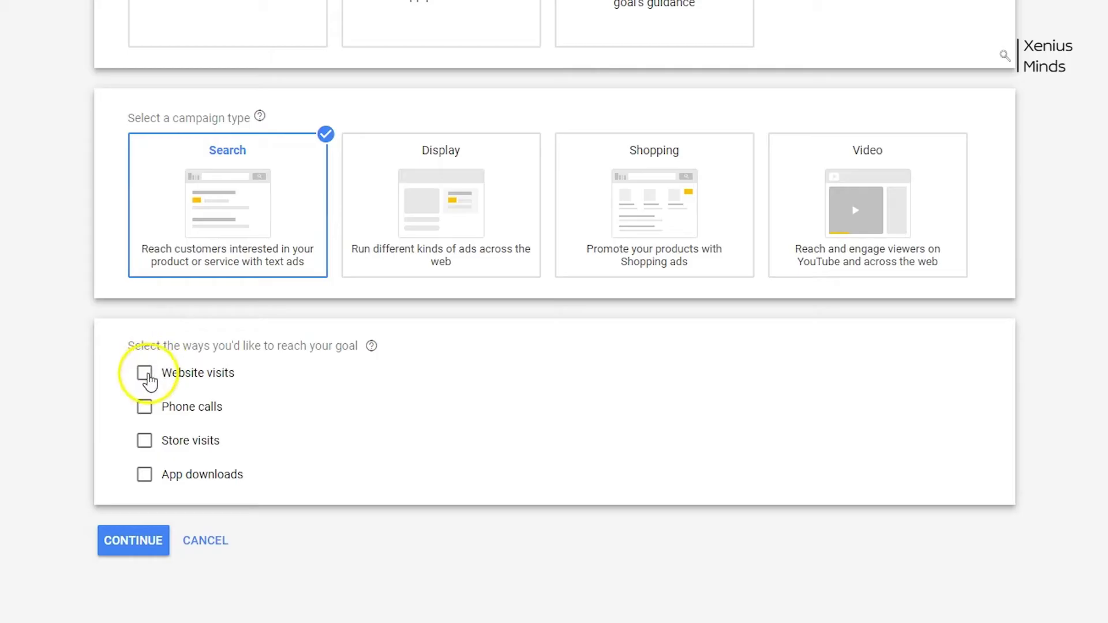
left_click(144, 373)
left_click(235, 408)
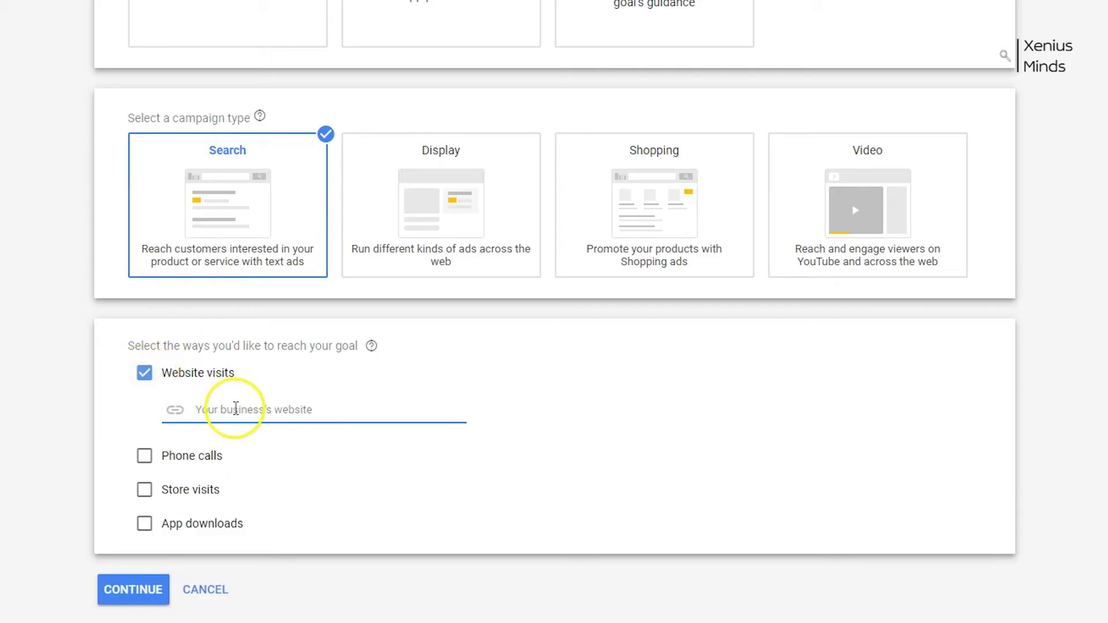
type("EverLes")
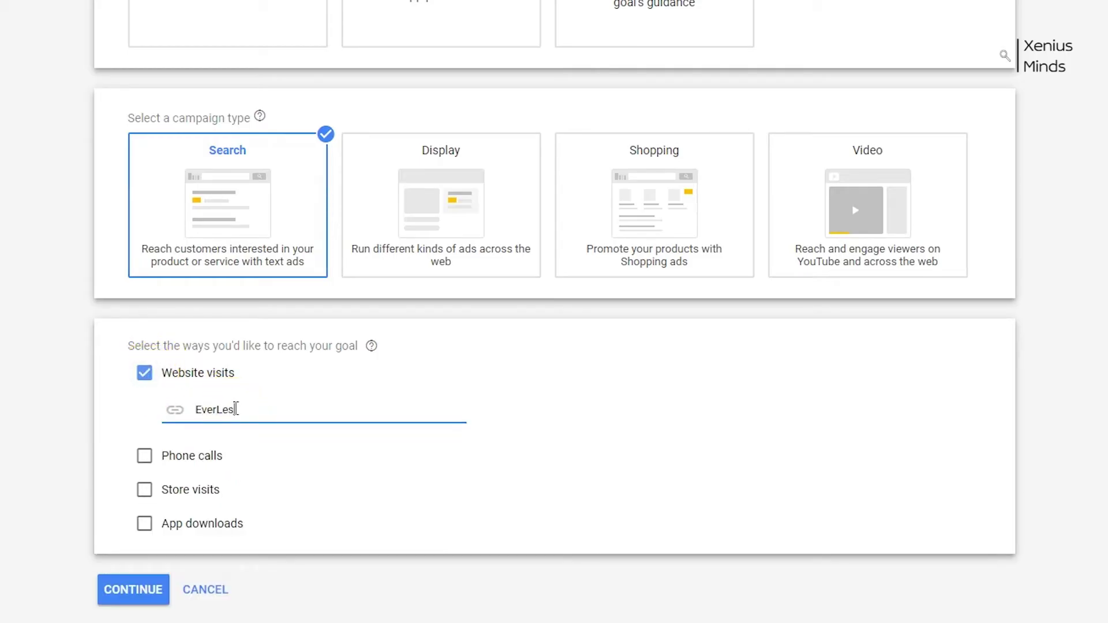
type("son.com")
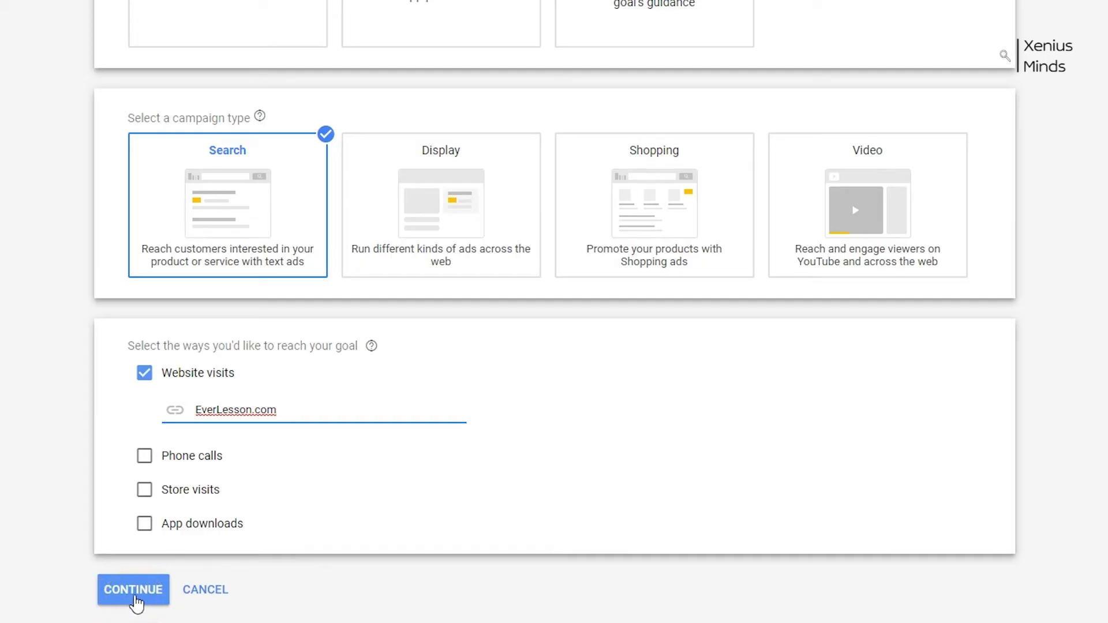
left_click(136, 600)
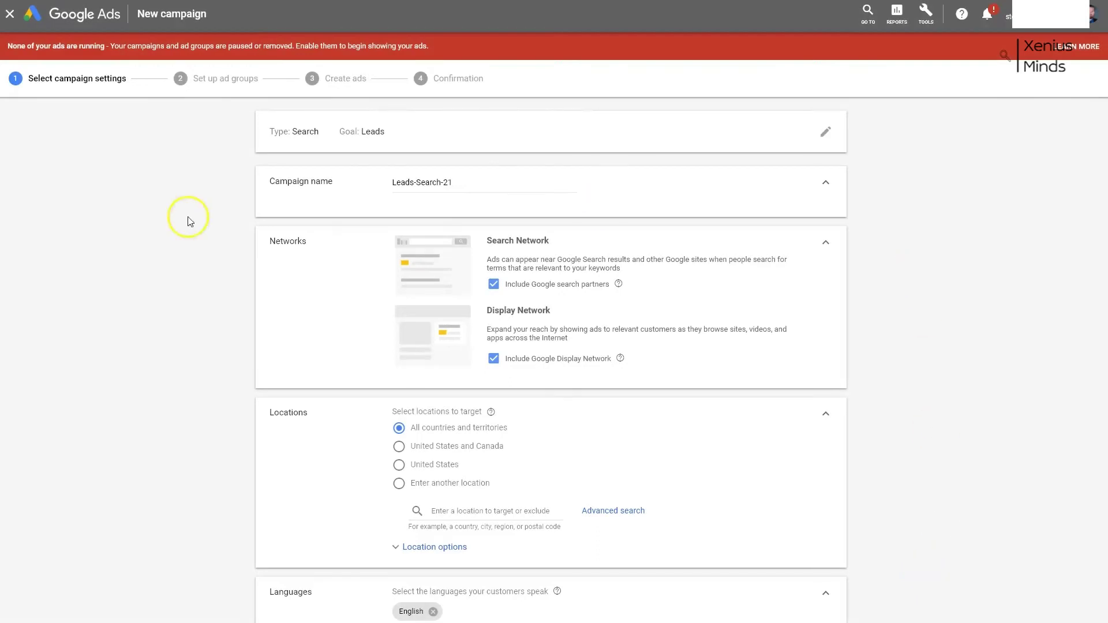
left_click(160, 247)
left_click(217, 254)
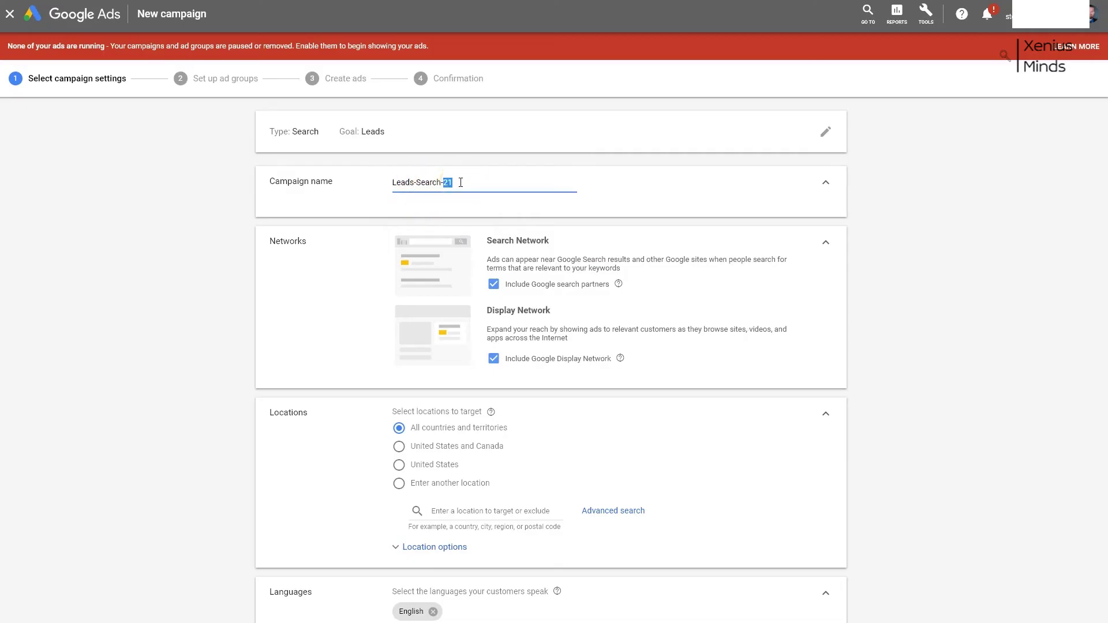
triple_click(461, 182)
left_click(899, 222)
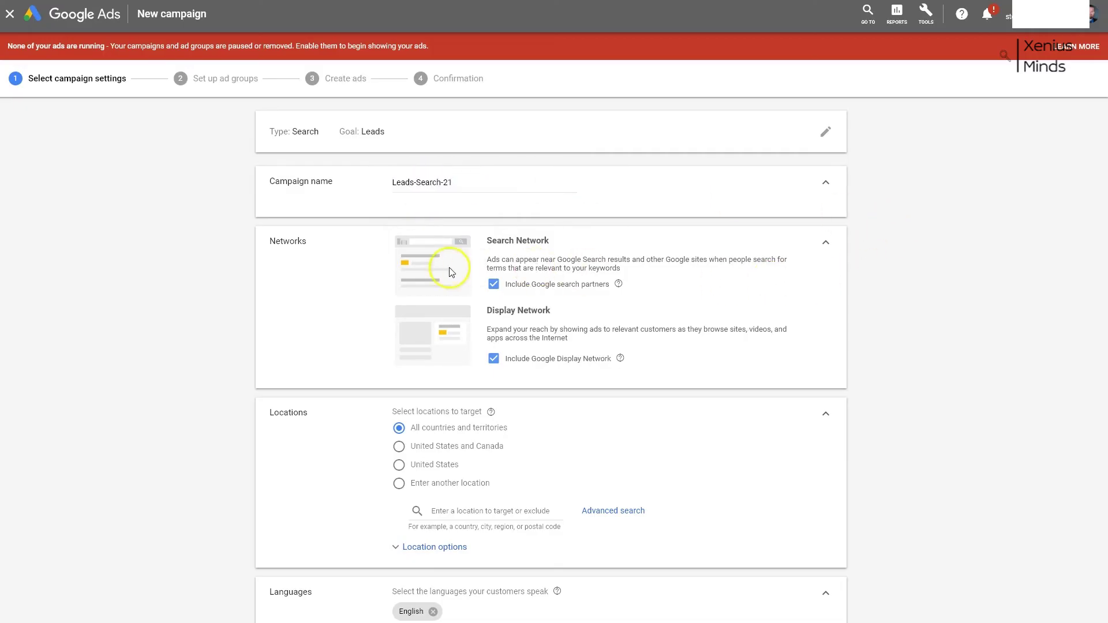
Step: Exclude the Google Display Network from the campaign's networks
scroll(526, 298, "down", 2)
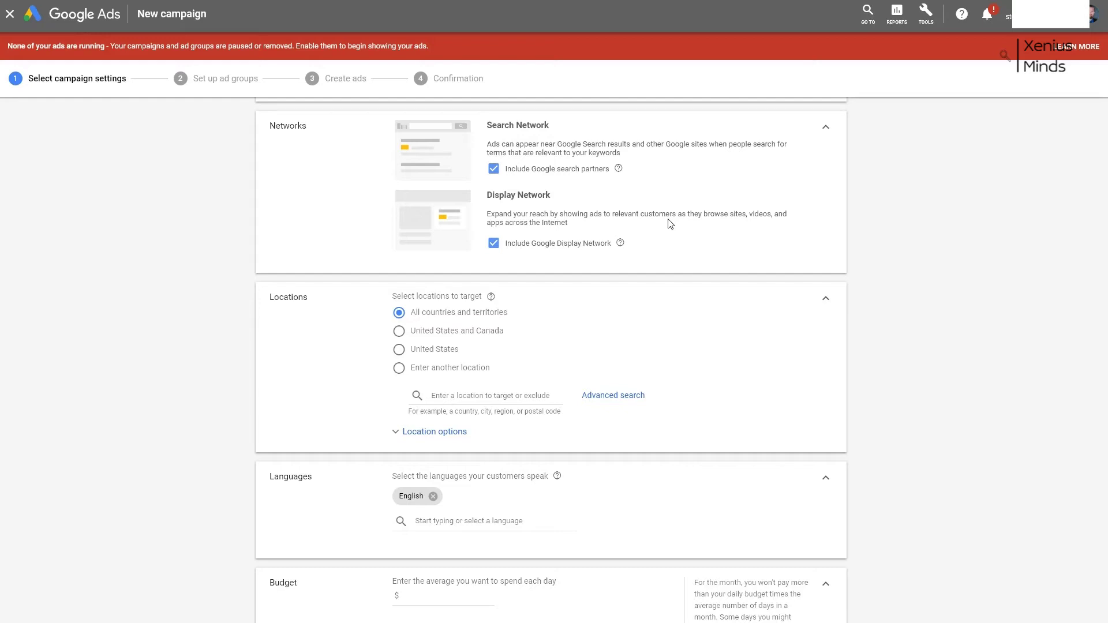
left_click(494, 244)
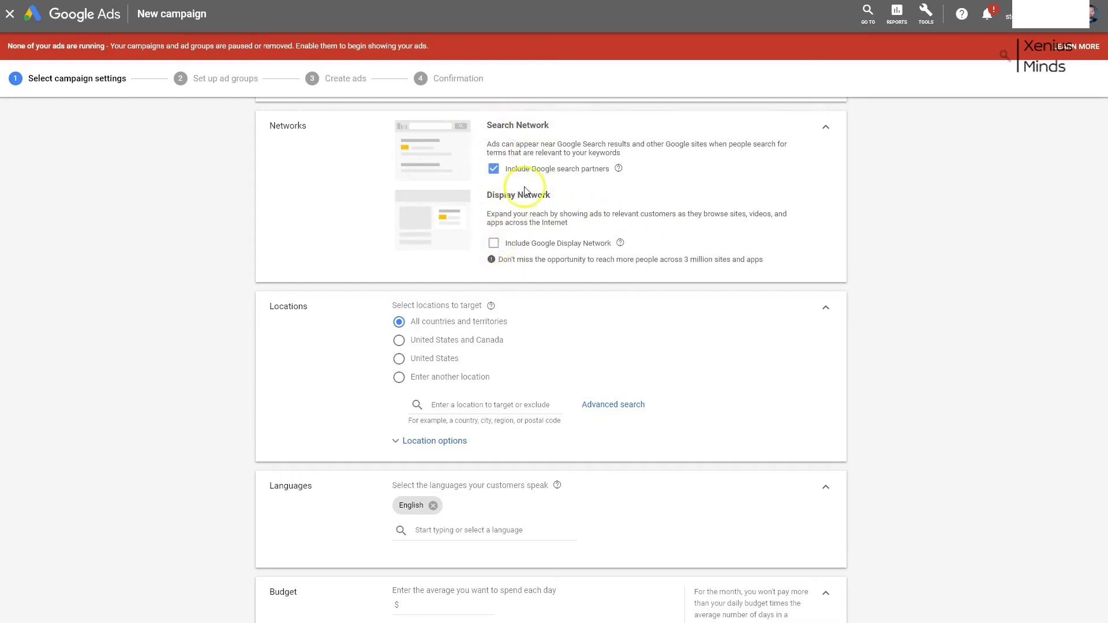
Step: Try out radius targeting in the advanced location search by pinning a 20-mile radius around Omaha, and cancel without saving
scroll(556, 267, "down", 1)
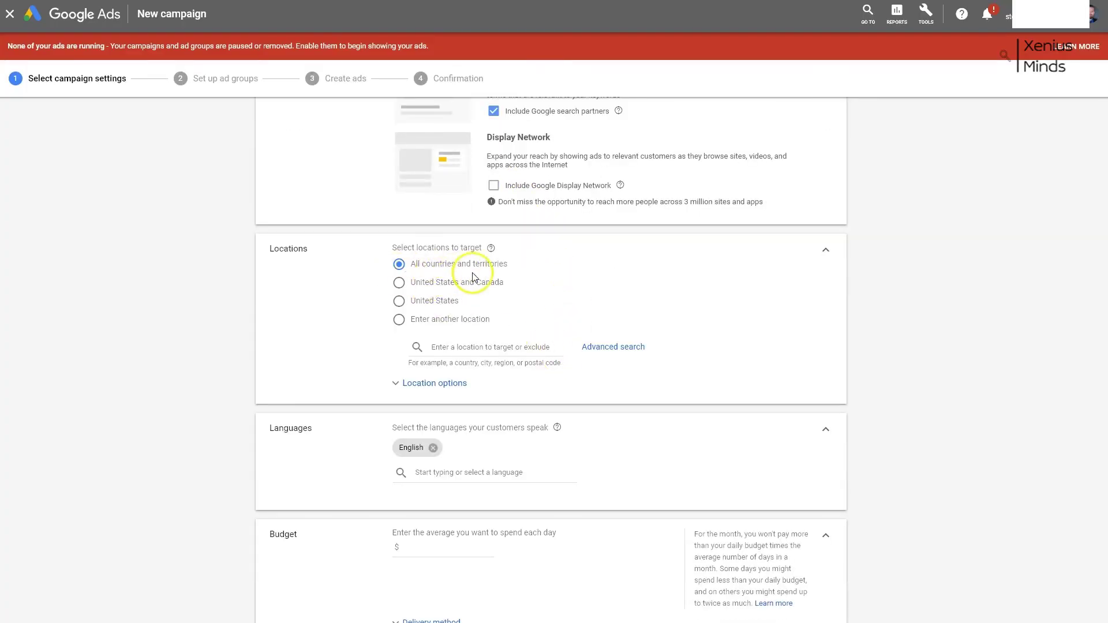
left_click(457, 349)
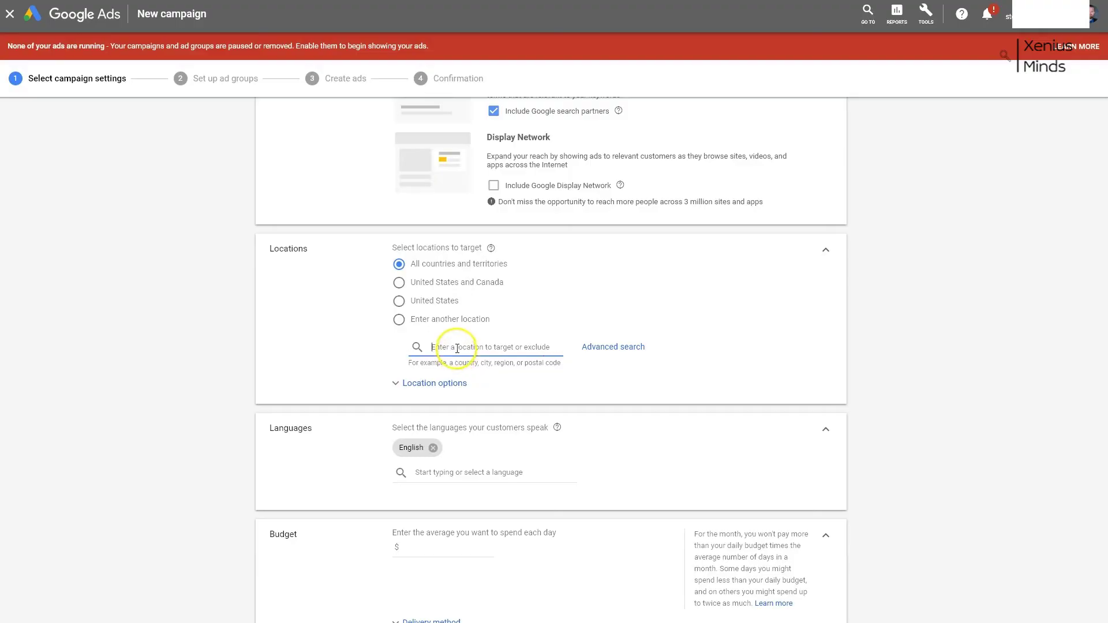
left_click(597, 347)
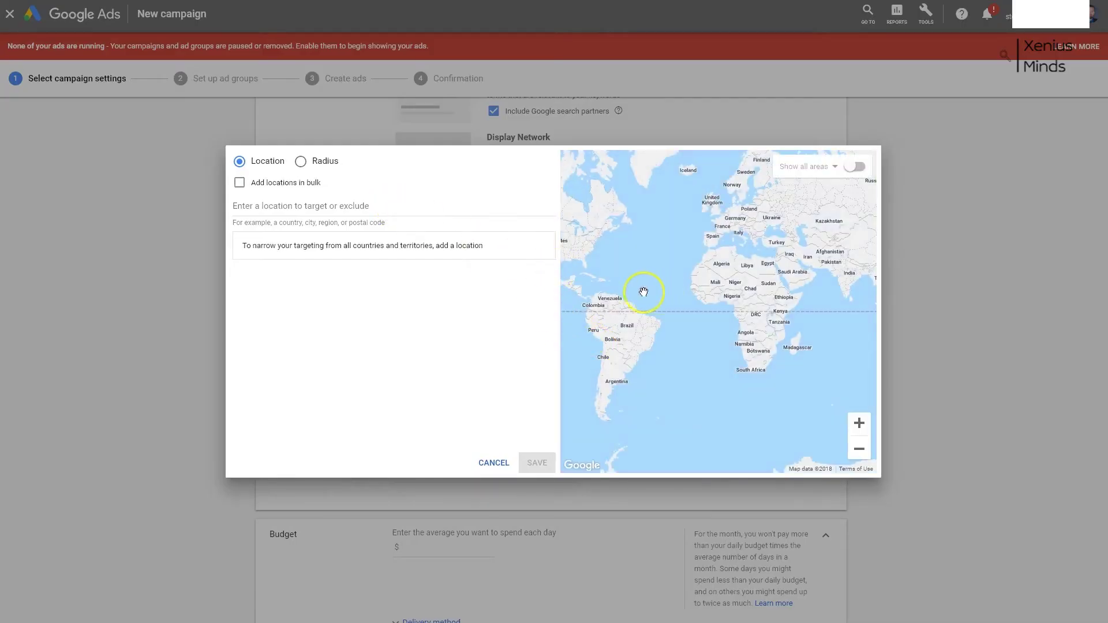
scroll(631, 277, "up", 5)
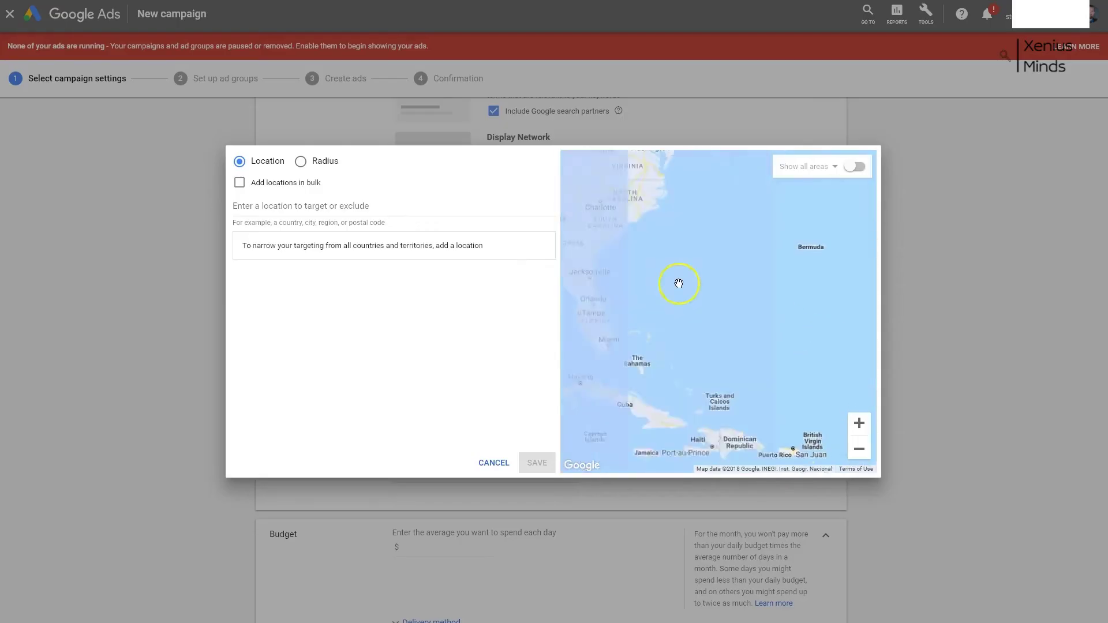
left_click_drag(739, 313, 771, 358)
scroll(663, 276, "up", 3)
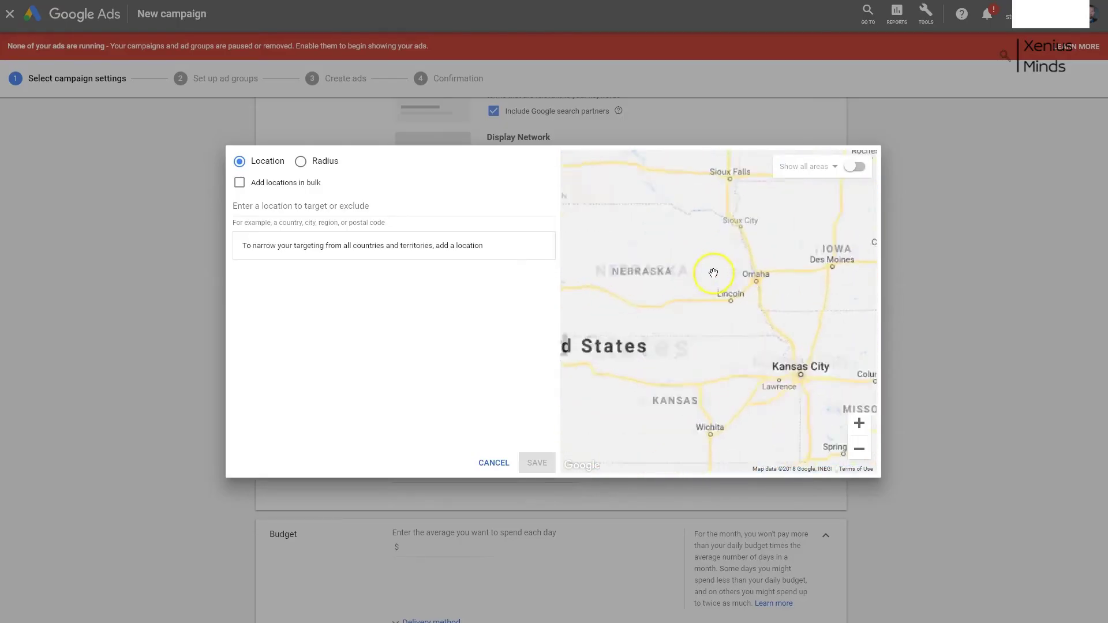
left_click_drag(805, 285, 659, 287)
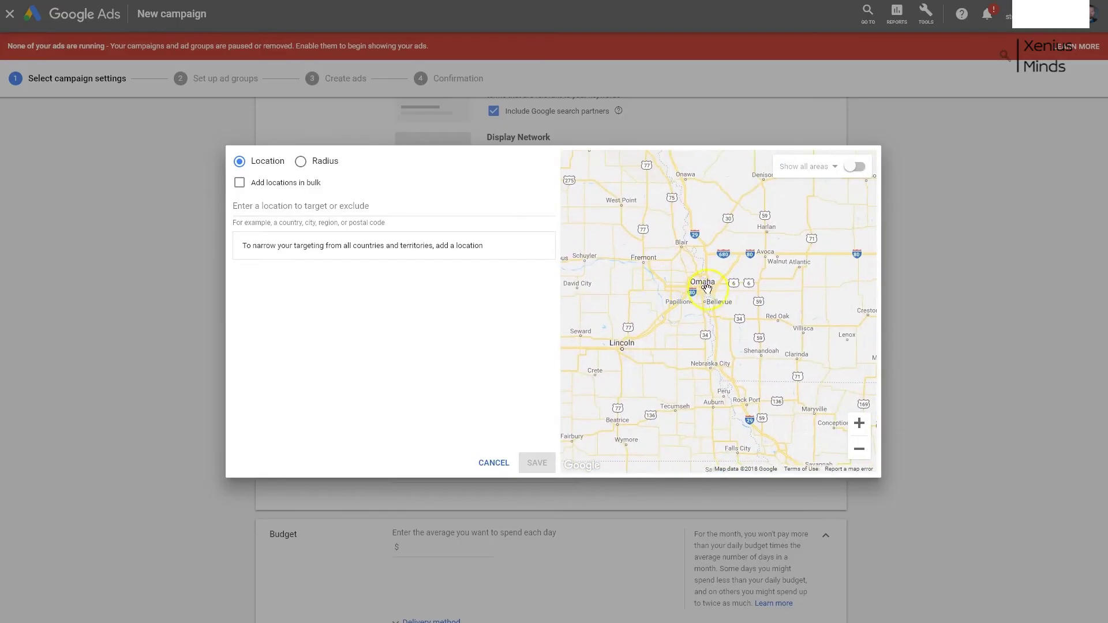
left_click(301, 162)
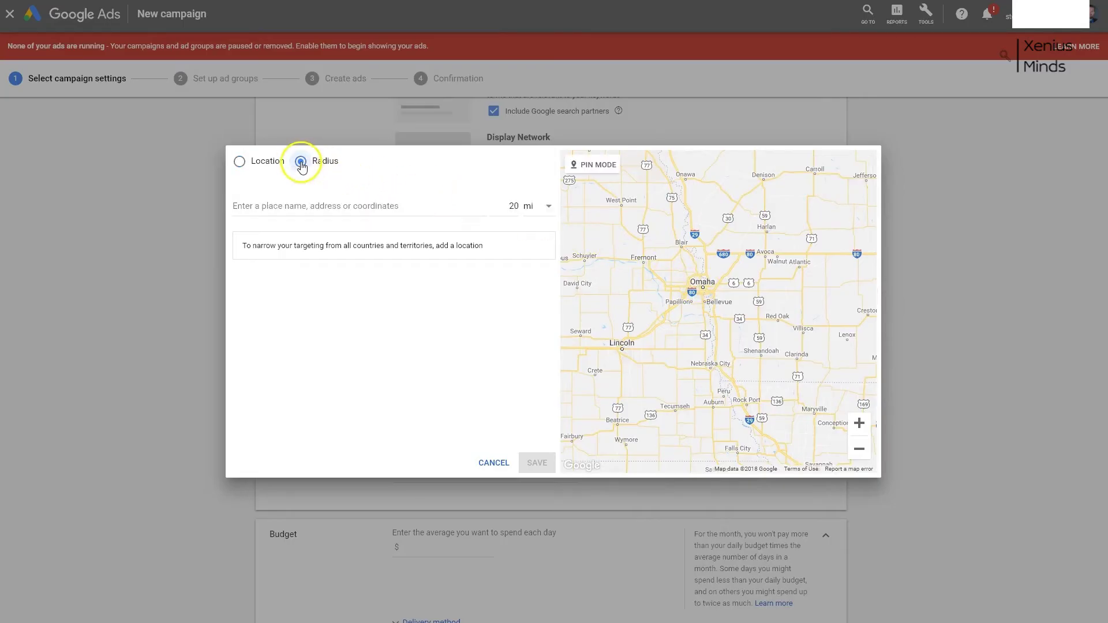
left_click(574, 165)
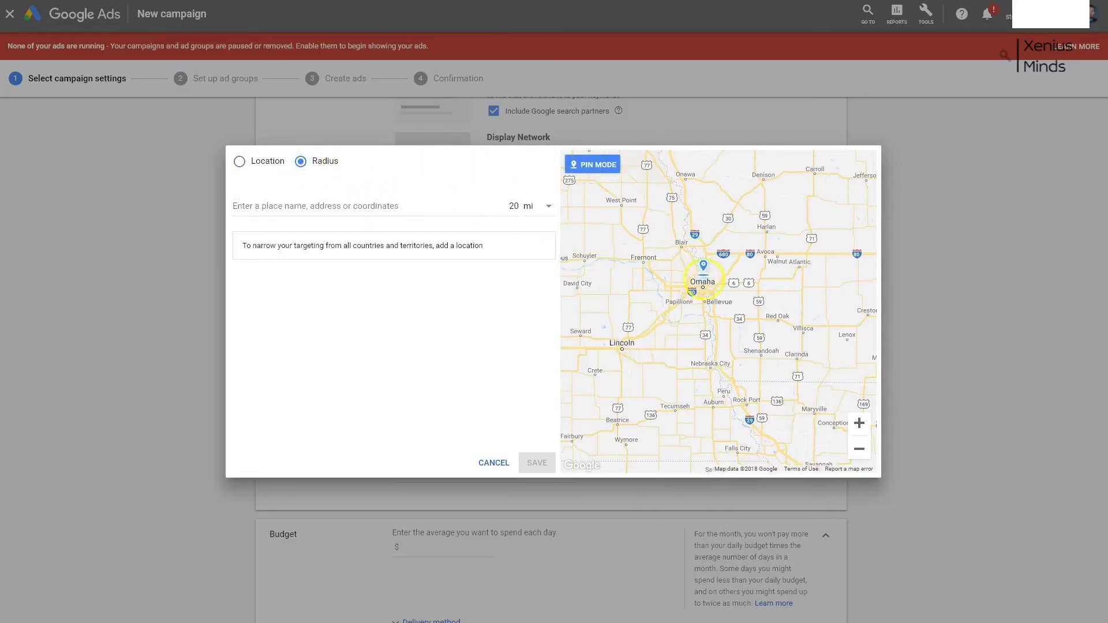
left_click(704, 287)
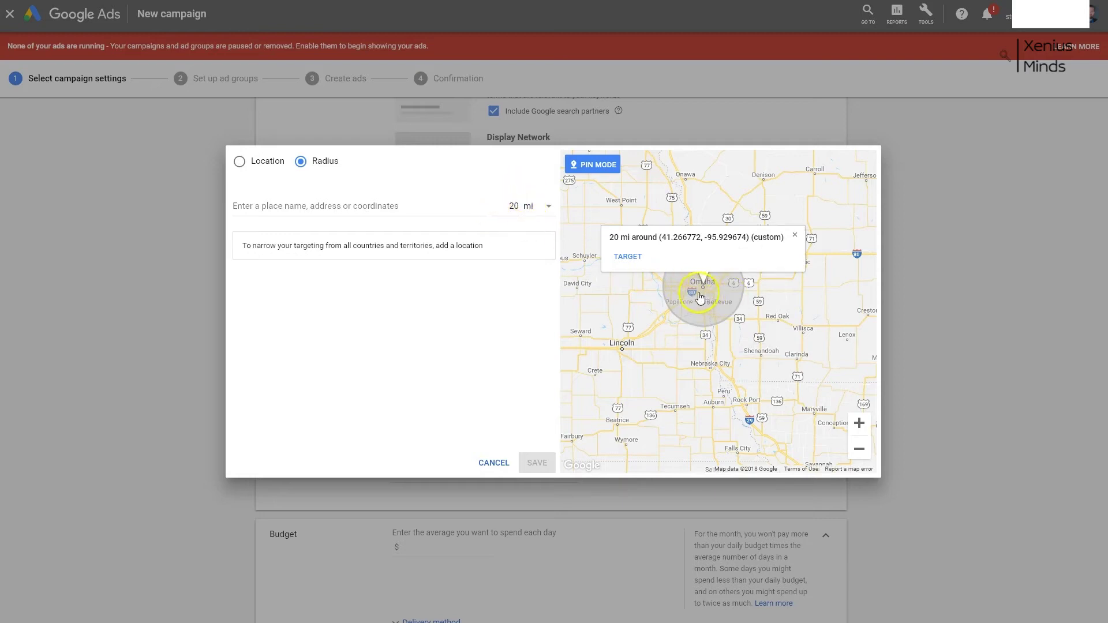
left_click(495, 464)
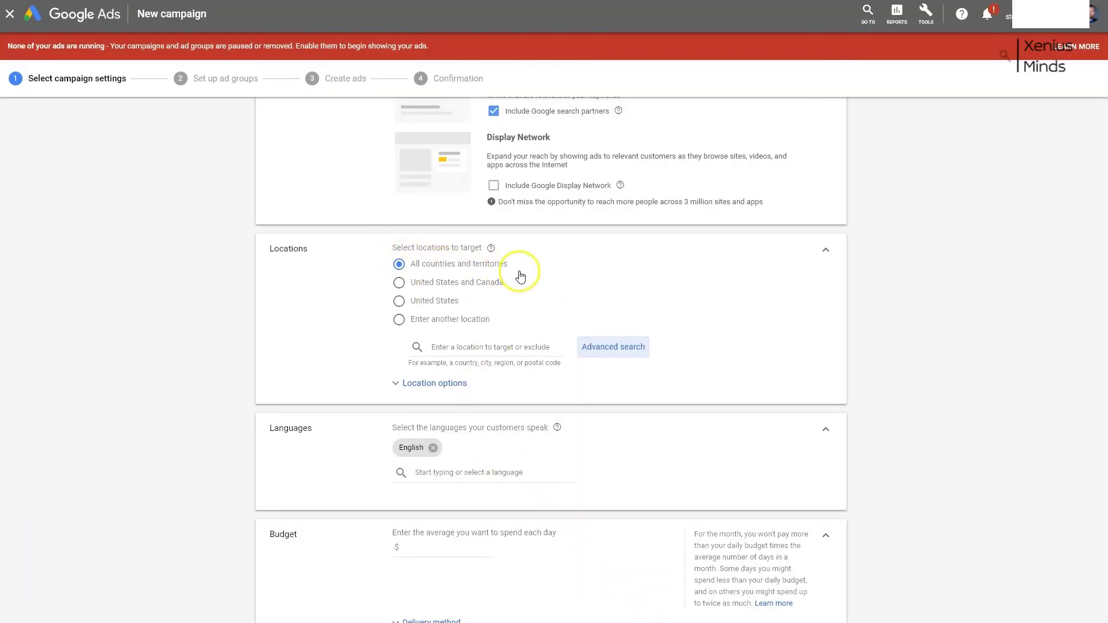
Step: Set the average daily budget to $10 and the delivery method to Accelerated
scroll(733, 289, "down", 2)
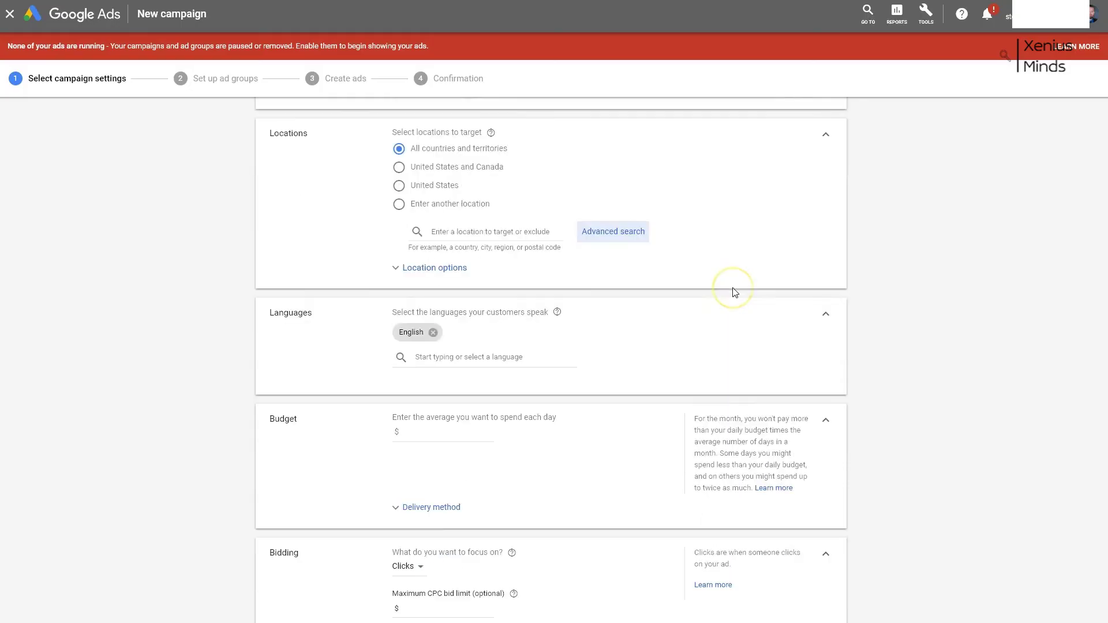
scroll(733, 292, "down", 3)
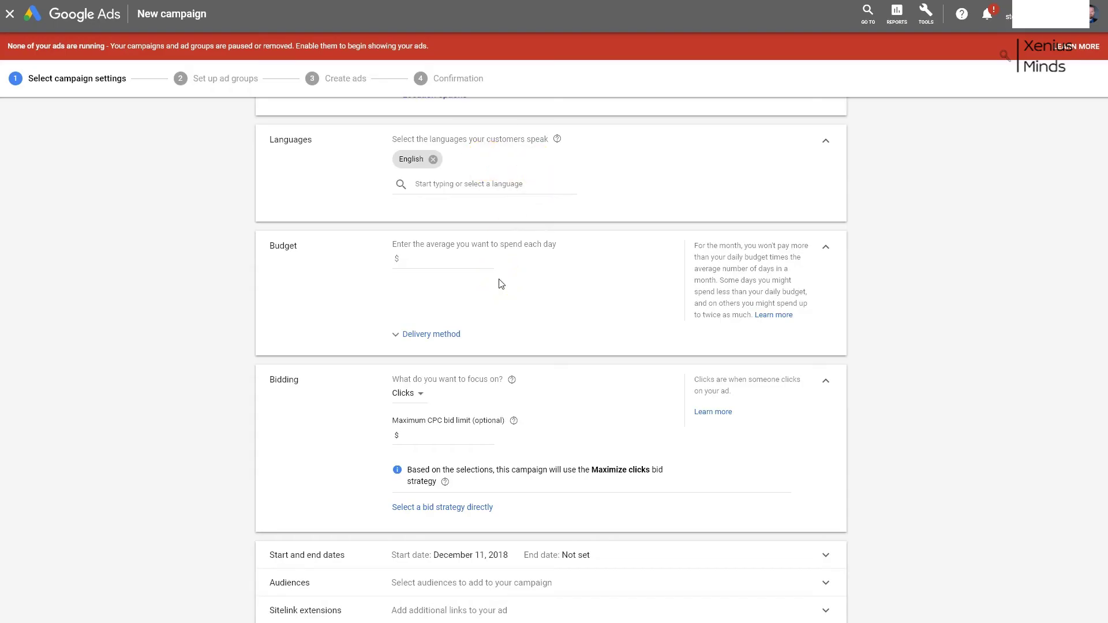
scroll(495, 295, "down", 1)
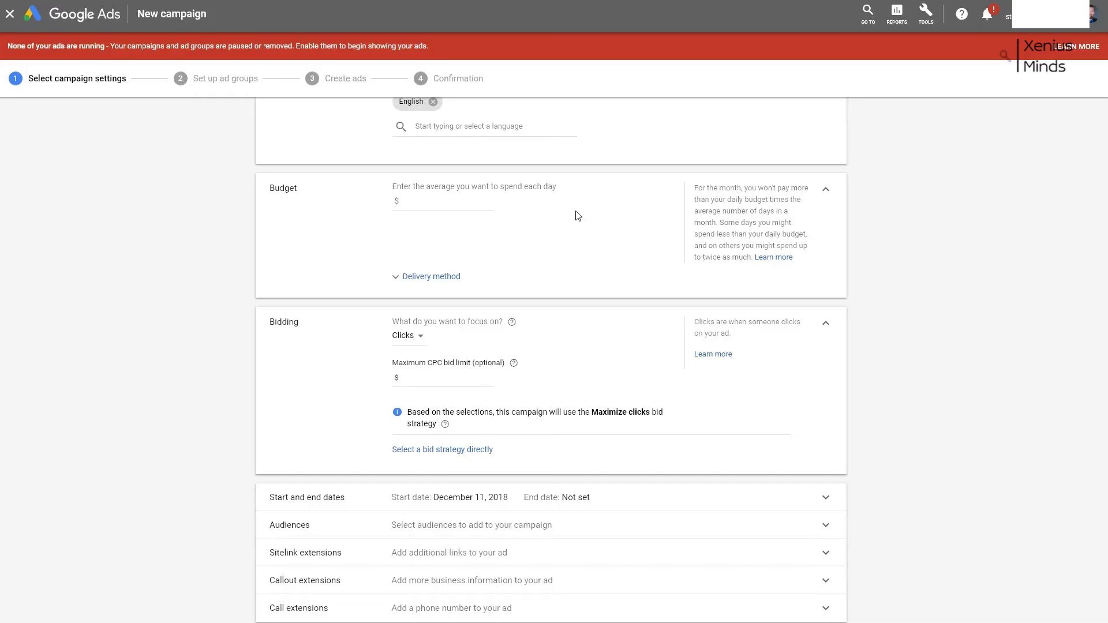
left_click(437, 200)
type("10")
left_click(434, 276)
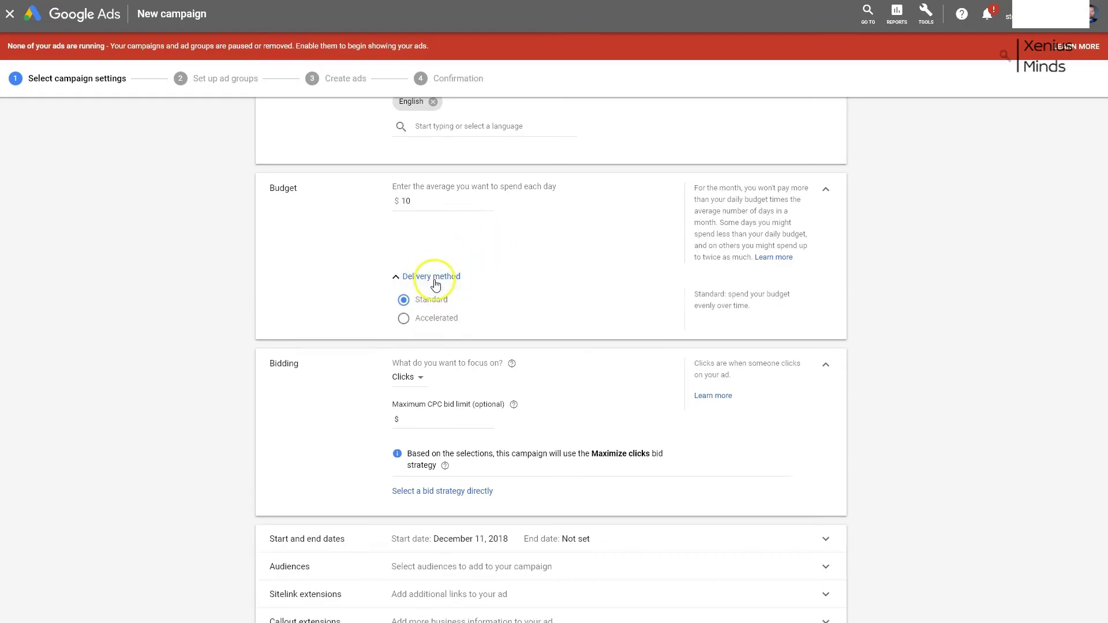
left_click(404, 319)
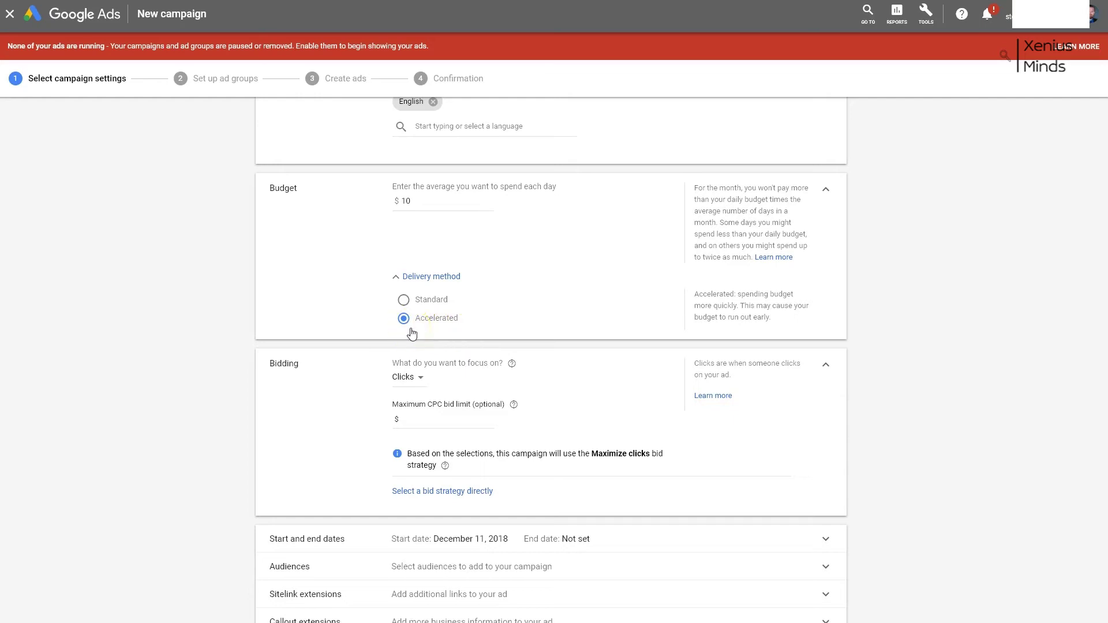
Step: Set the budget's delivery method to Standard and collapse the delivery options
left_click(403, 300)
left_click(397, 282)
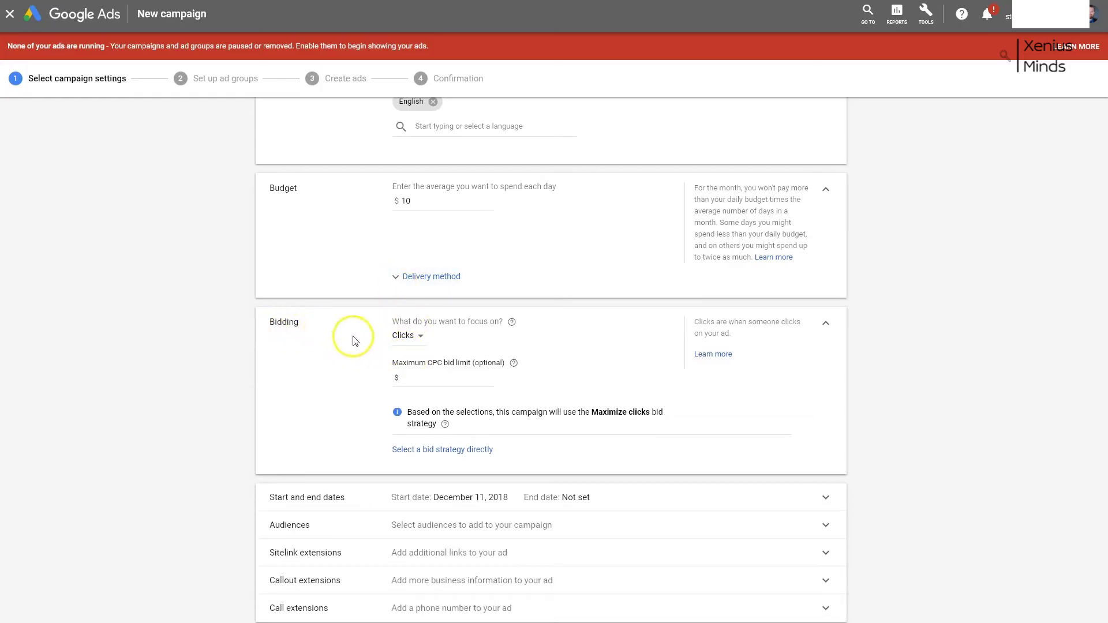
Step: Choose Clicks as the bidding focus and leave the maximum CPC bid limit empty
scroll(594, 362, "down", 2)
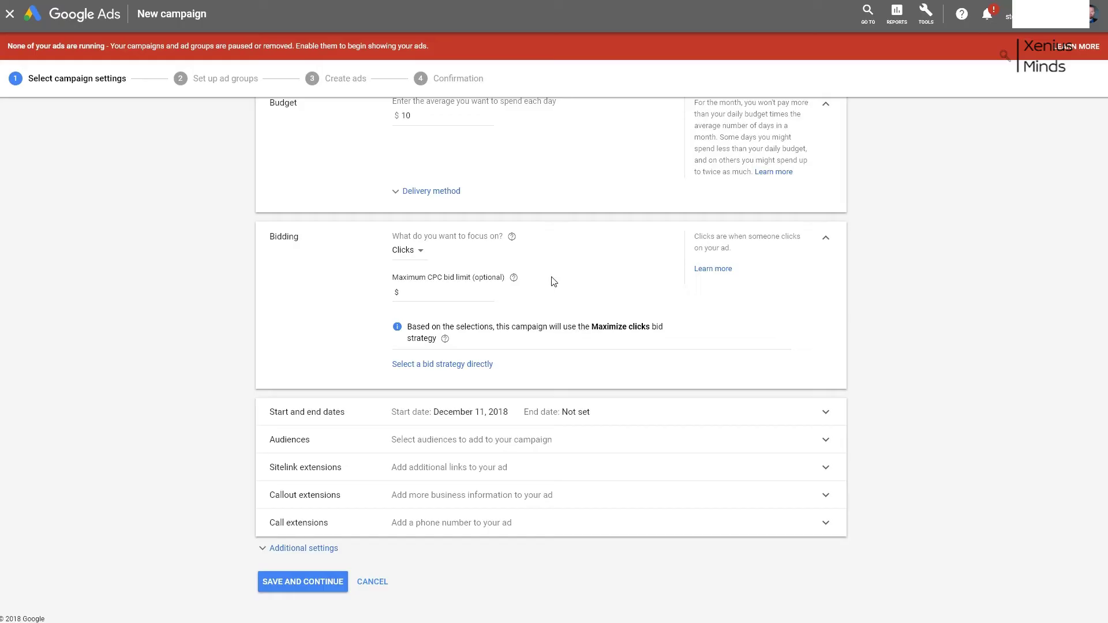
left_click(414, 251)
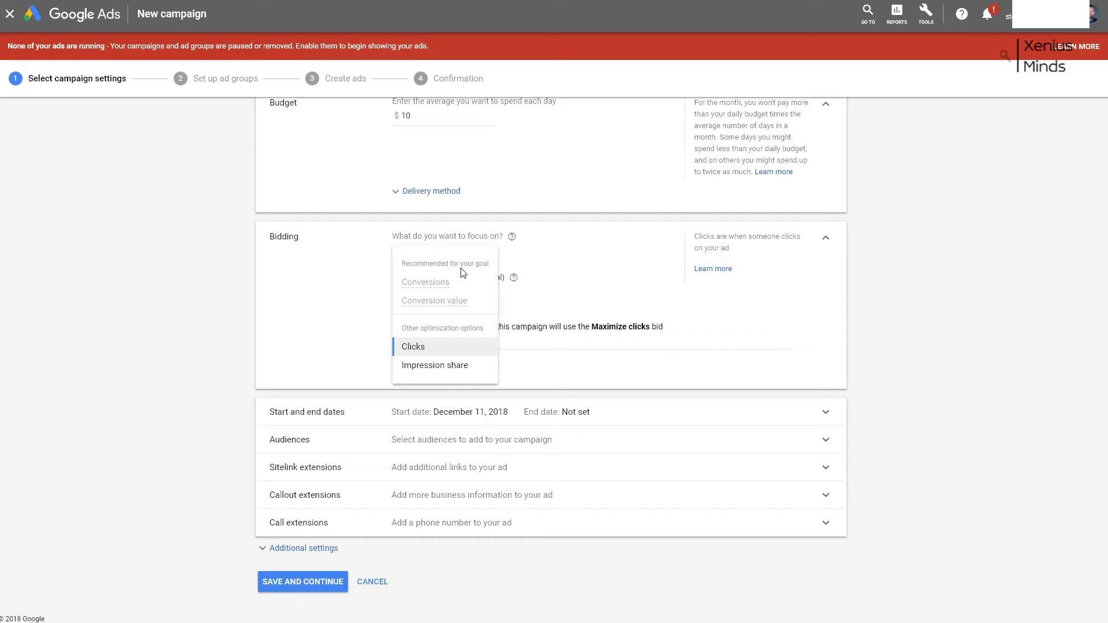
left_click(411, 352)
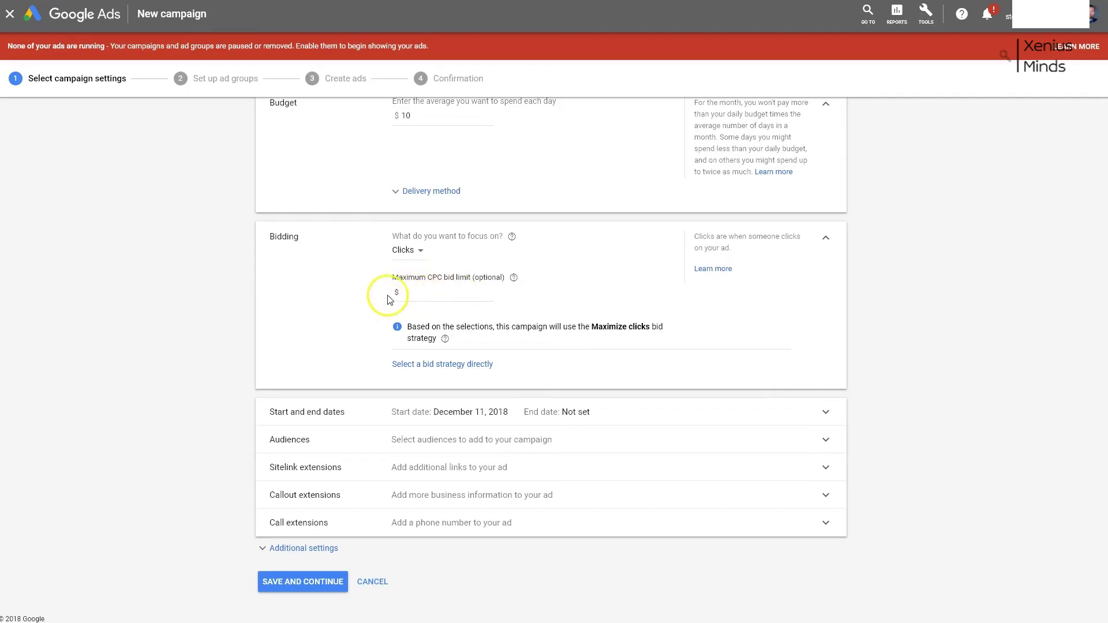
left_click(424, 295)
left_click(548, 298)
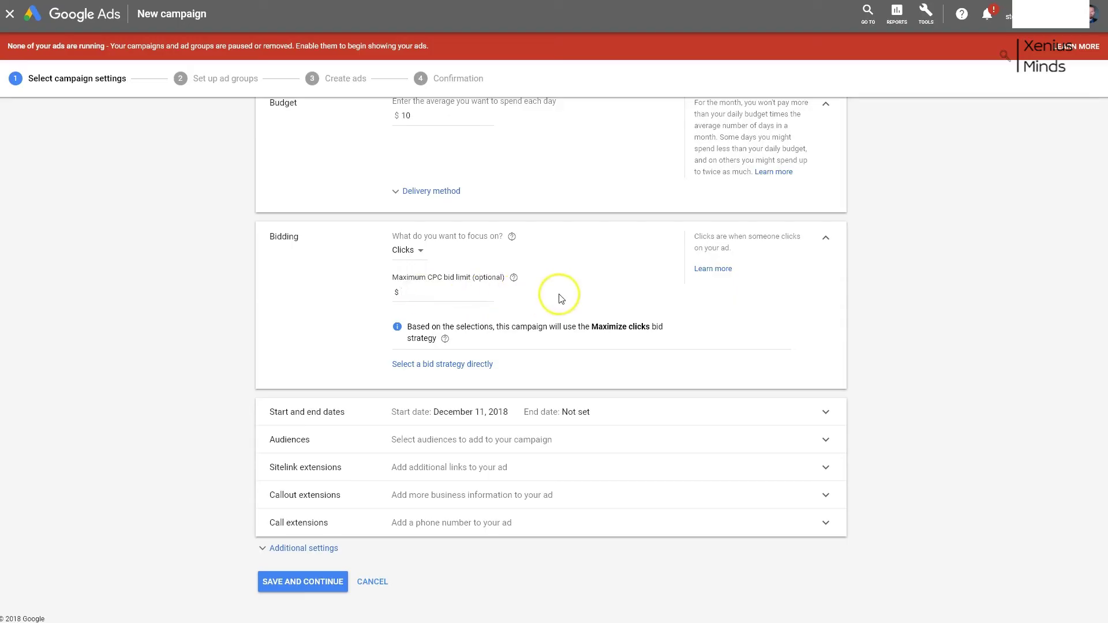
Step: Try out an end date of Dec 18, 2018 for the campaign, and set the end date back to None
left_click(745, 413)
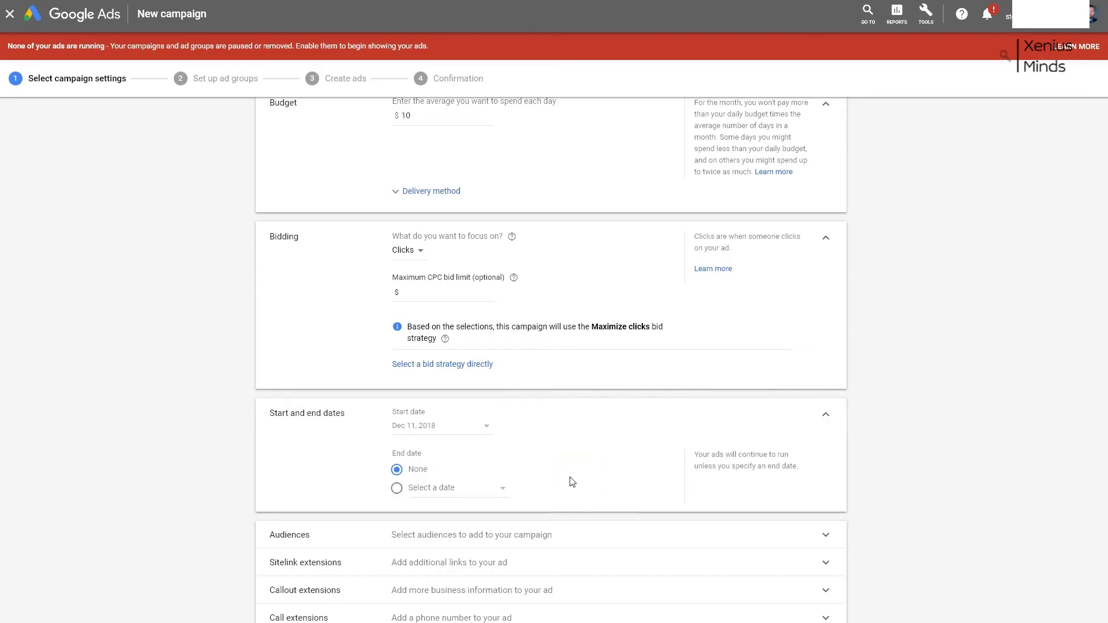
left_click(396, 488)
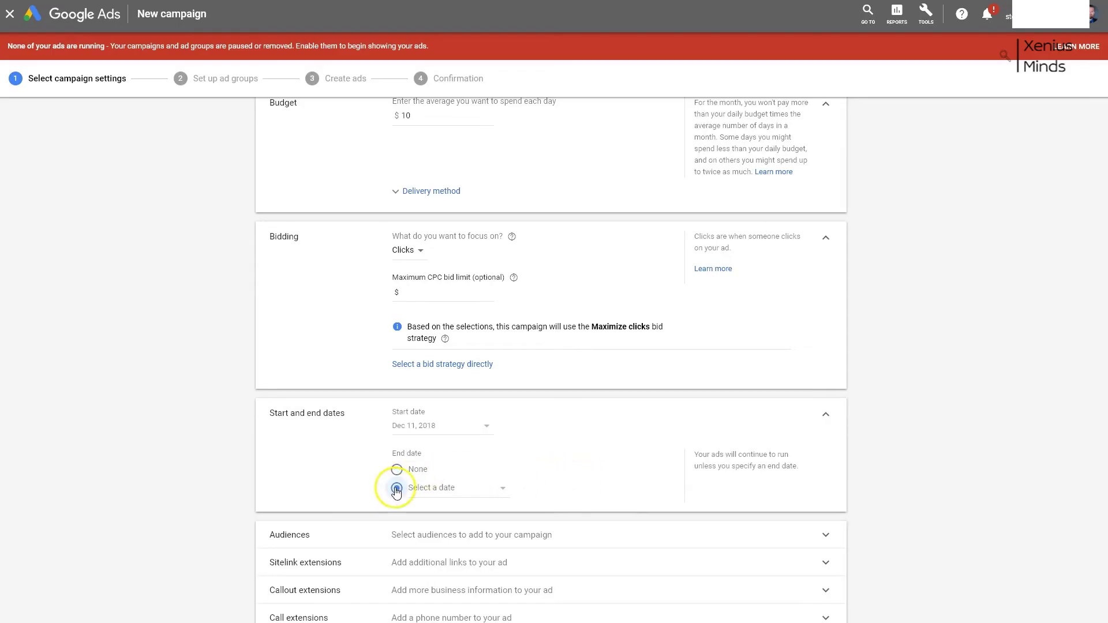
left_click(468, 495)
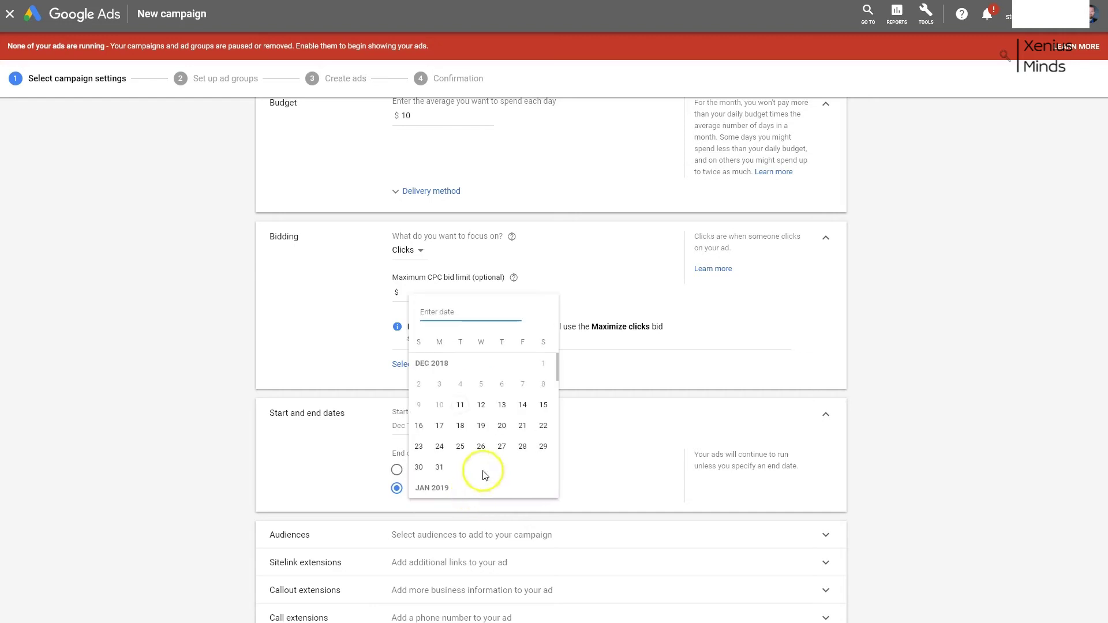
left_click(459, 429)
left_click(397, 471)
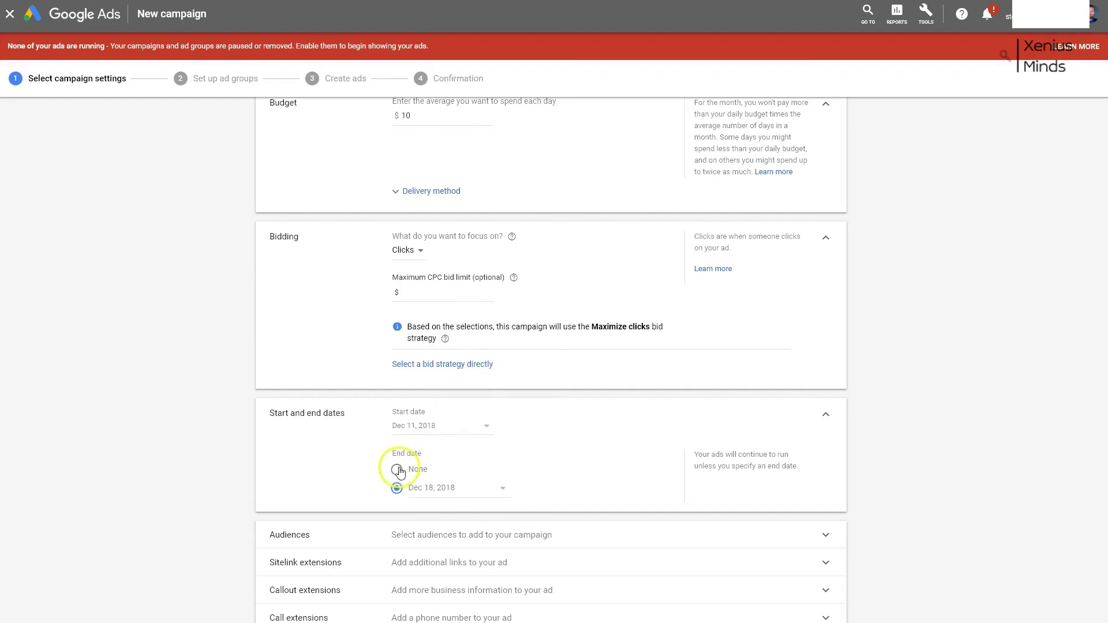
Step: Examine the audience categories for demographics, in-market interests and business interactions, including the website visitor lists, without selecting any
scroll(570, 468, "down", 1)
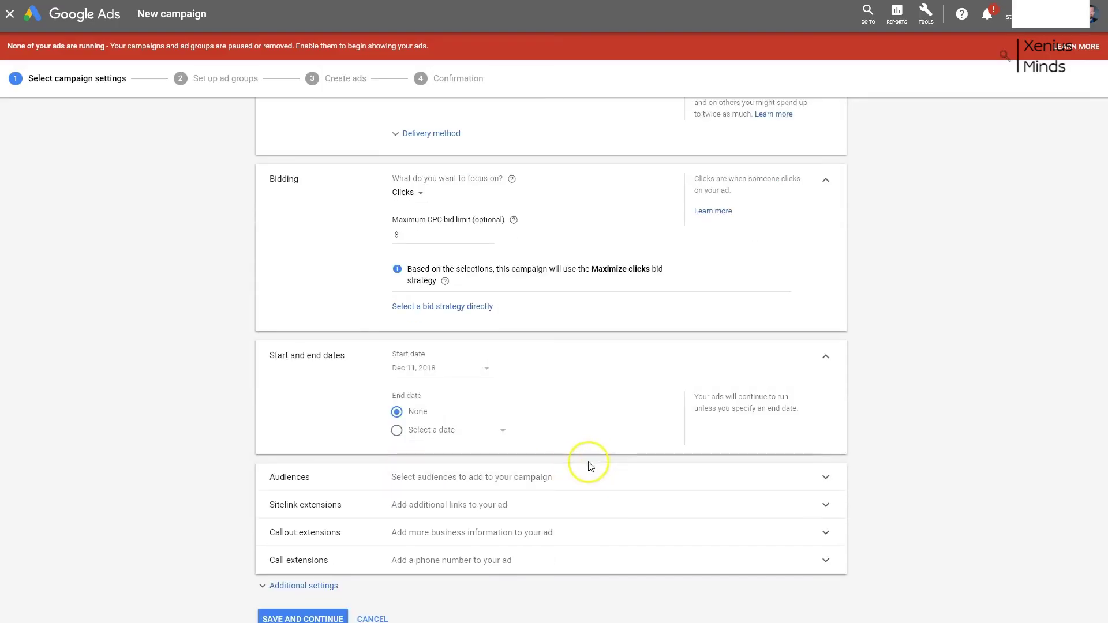
left_click(617, 477)
scroll(618, 477, "down", 3)
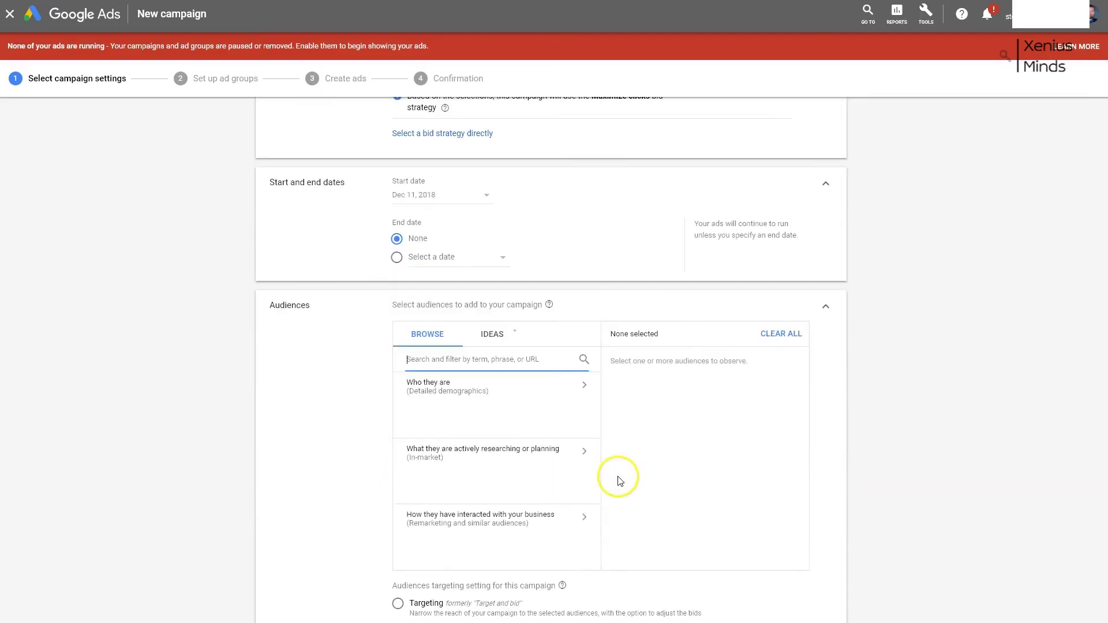
scroll(735, 466, "down", 2)
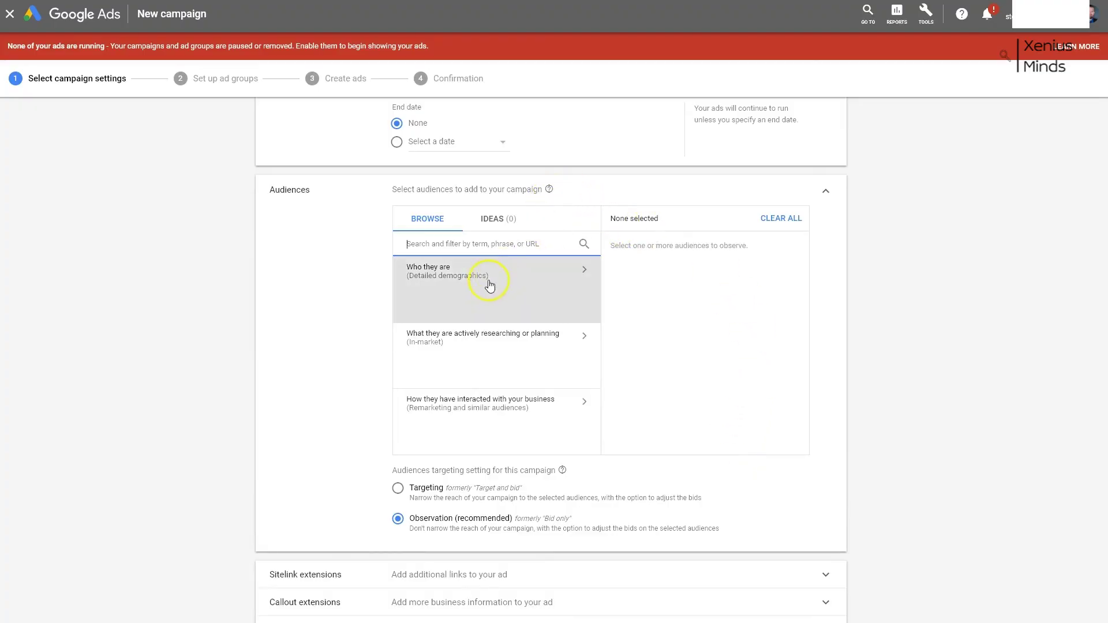
left_click(519, 285)
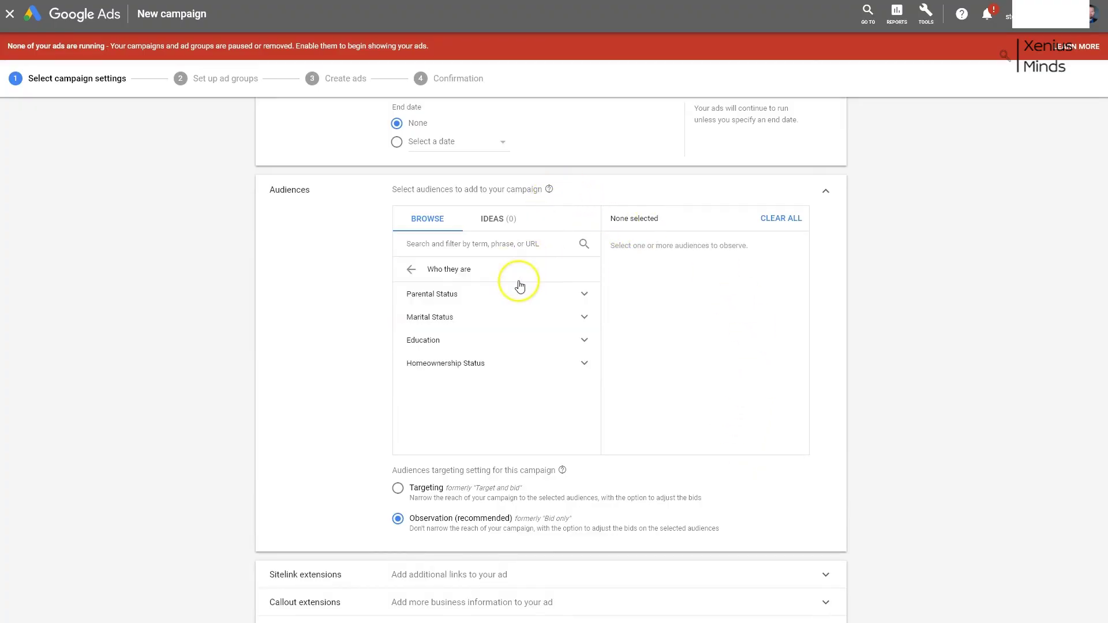
left_click(411, 273)
left_click(524, 354)
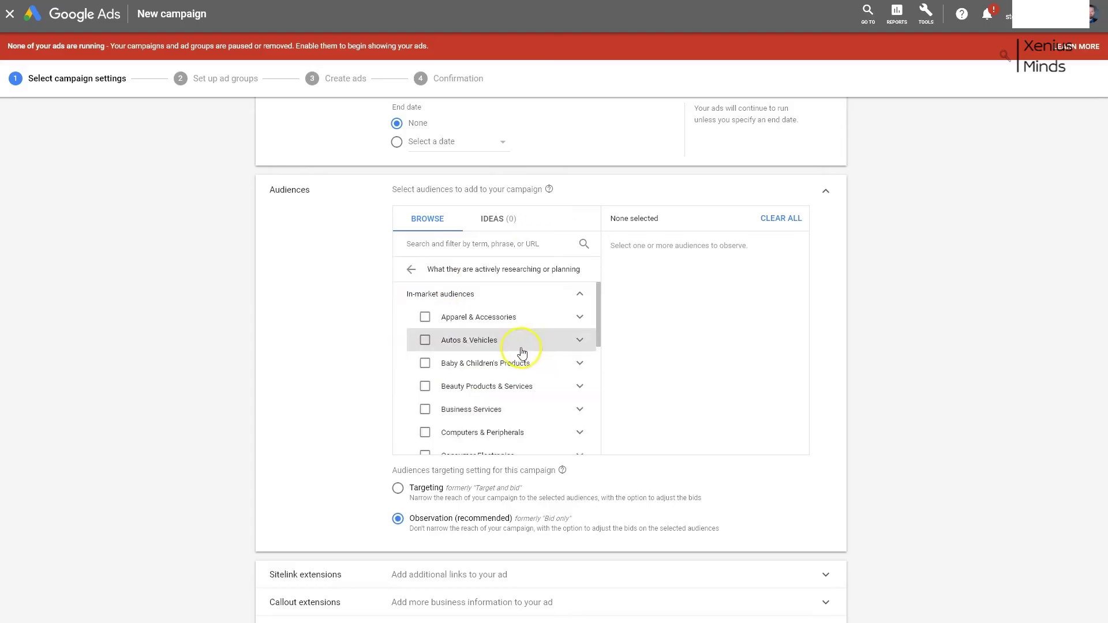
left_click(409, 270)
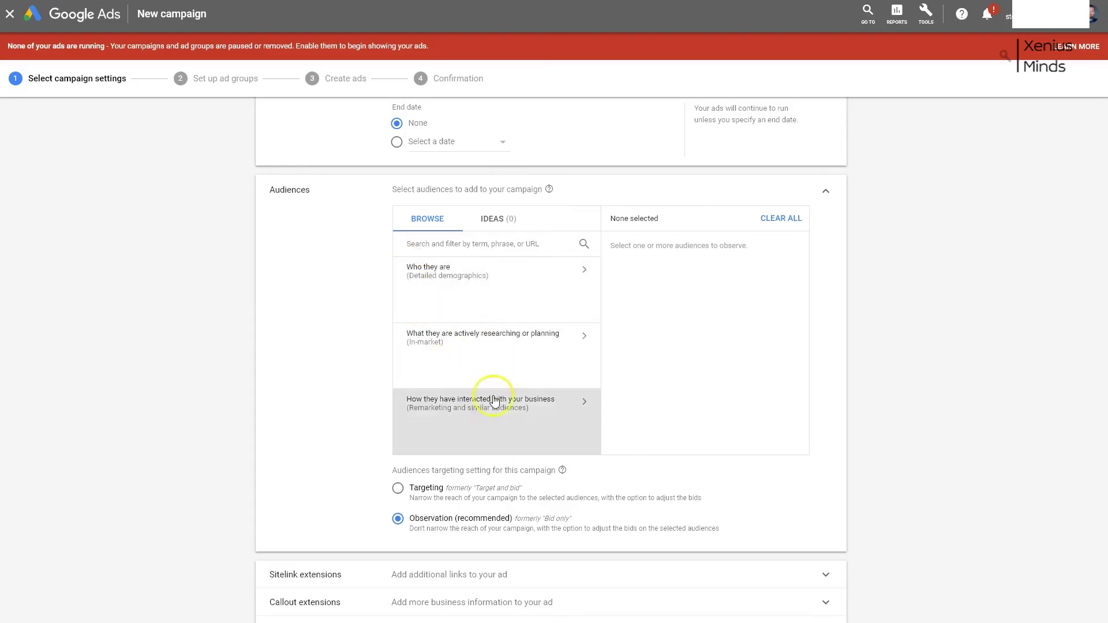
left_click(534, 419)
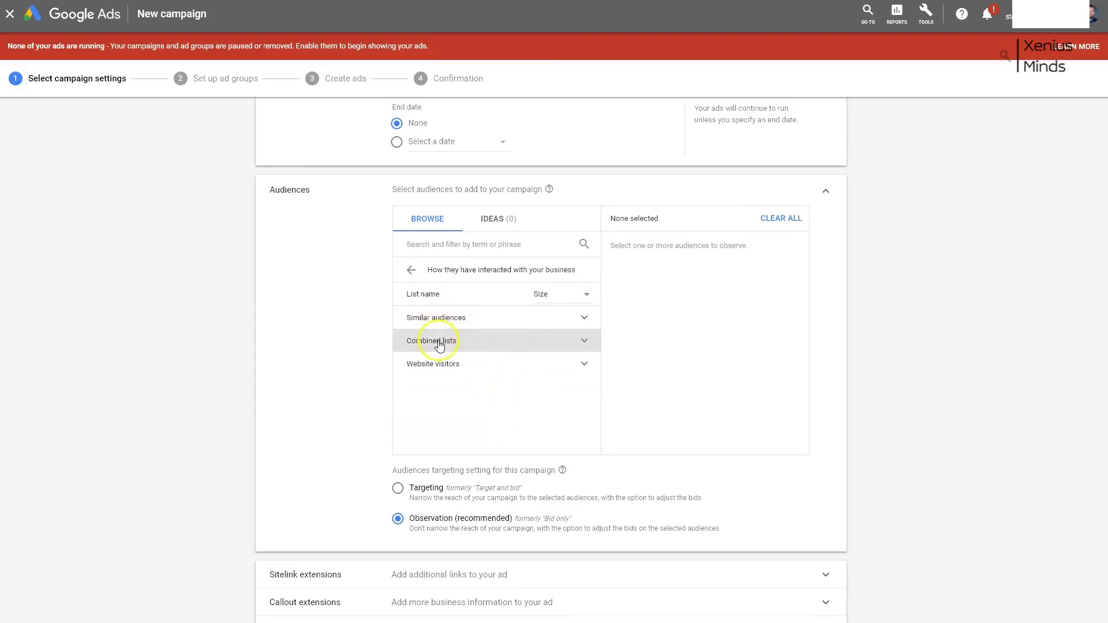
left_click(500, 365)
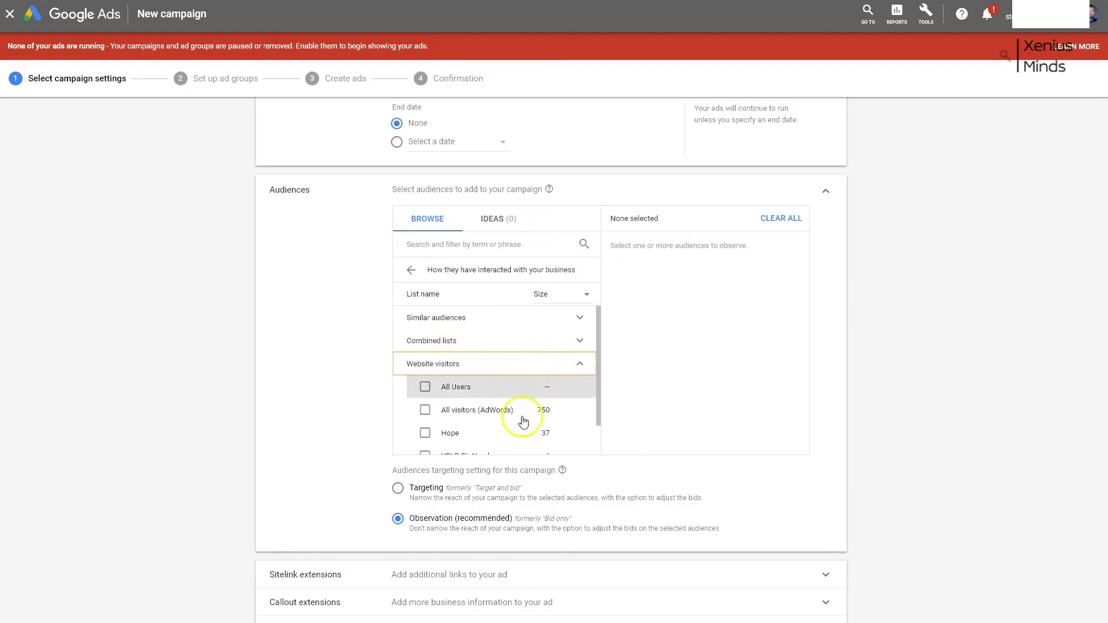
left_click(409, 270)
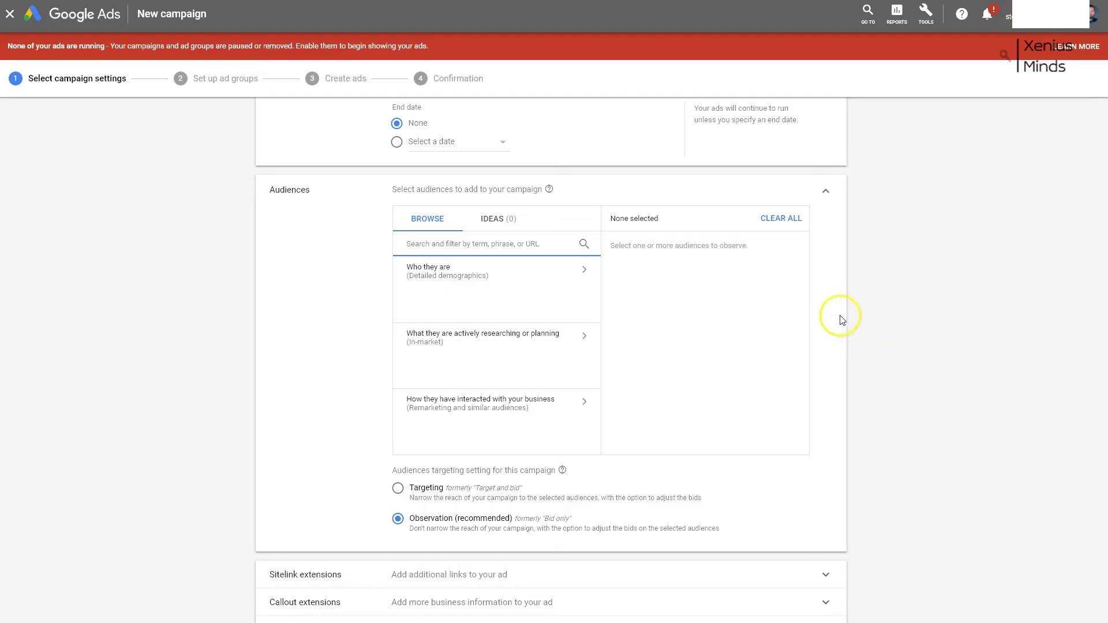
left_click(825, 191)
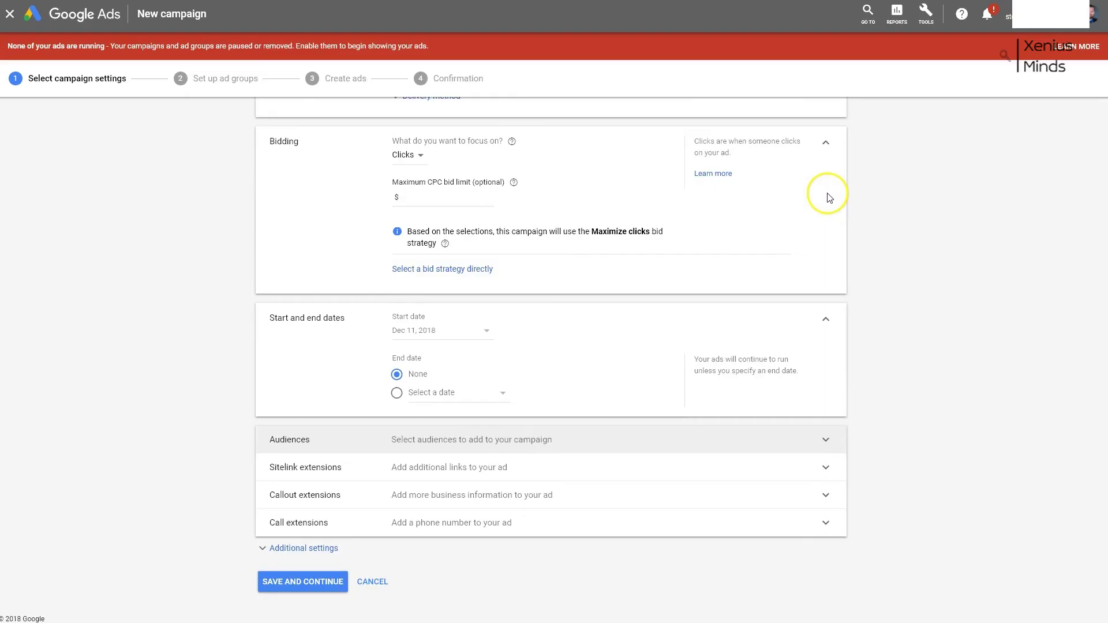
Step: Examine the sitelink and callout extension sections without adding any extension
left_click(542, 468)
scroll(573, 467, "down", 5)
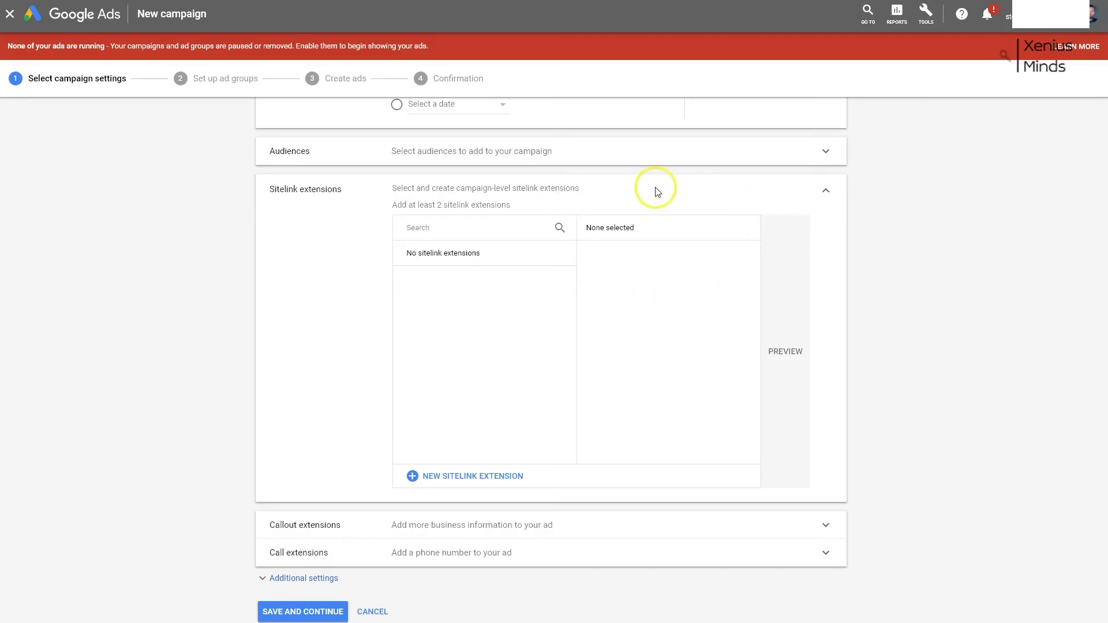
left_click(825, 190)
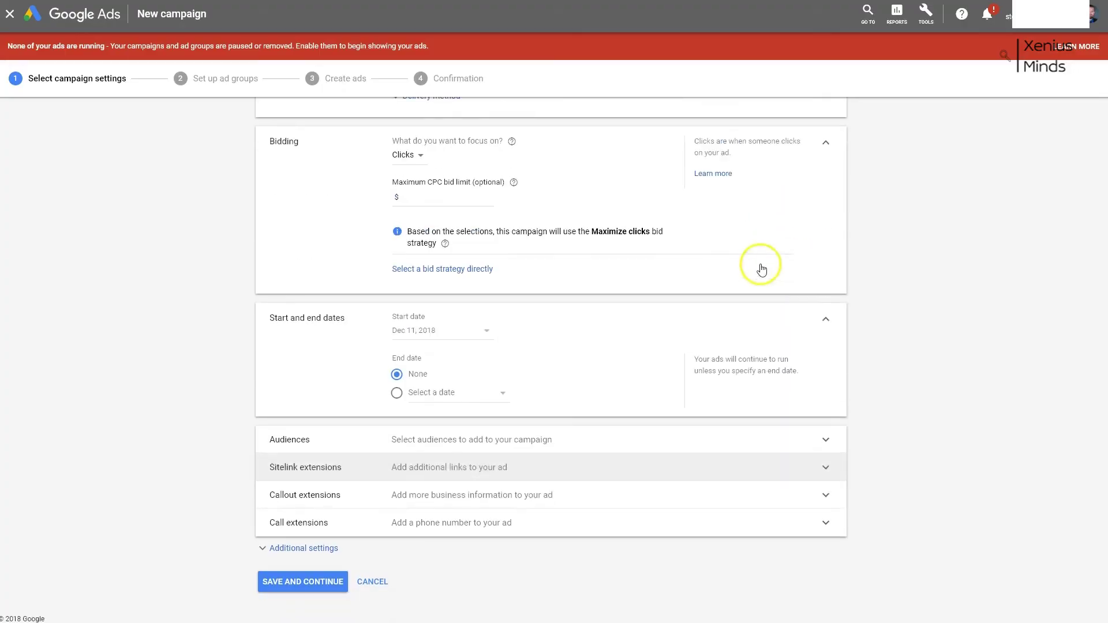
left_click(827, 494)
scroll(808, 490, "down", 4)
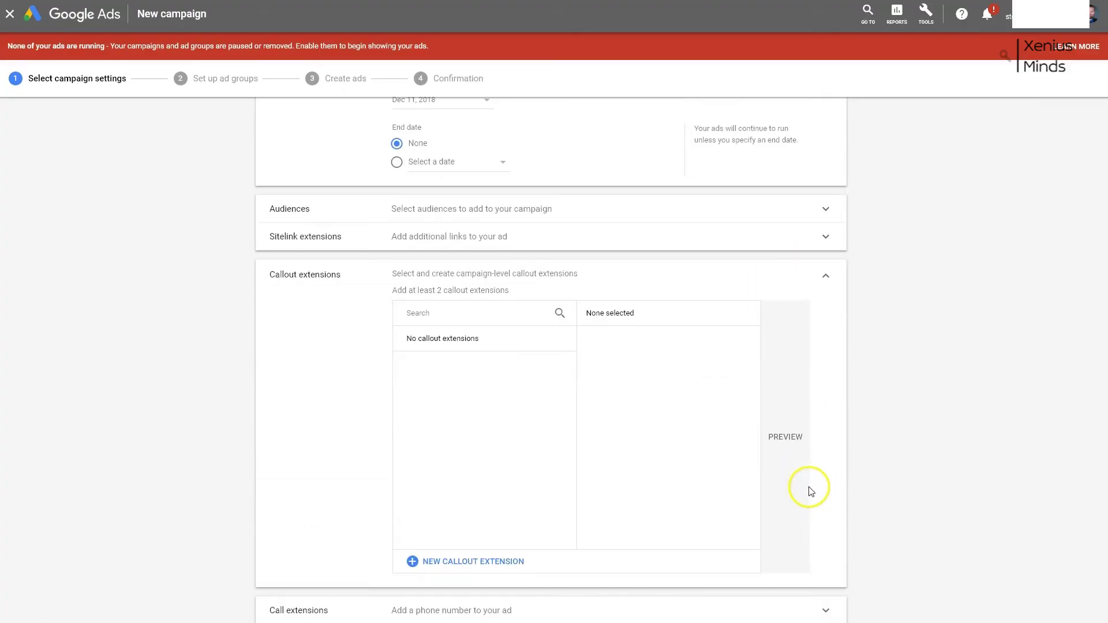
scroll(805, 486, "down", 1)
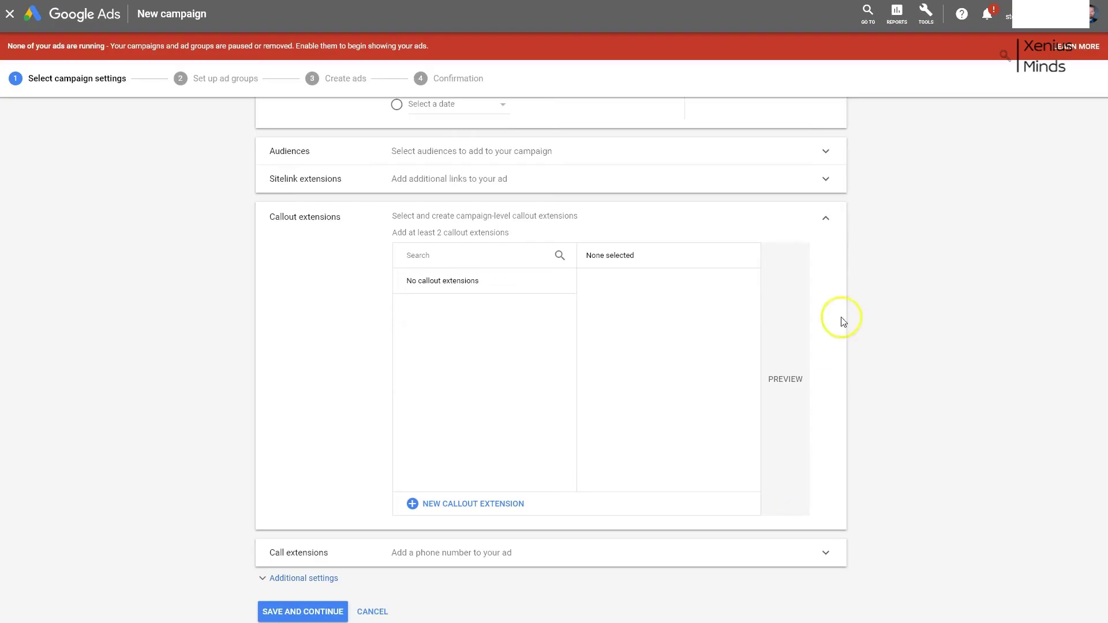
left_click(826, 223)
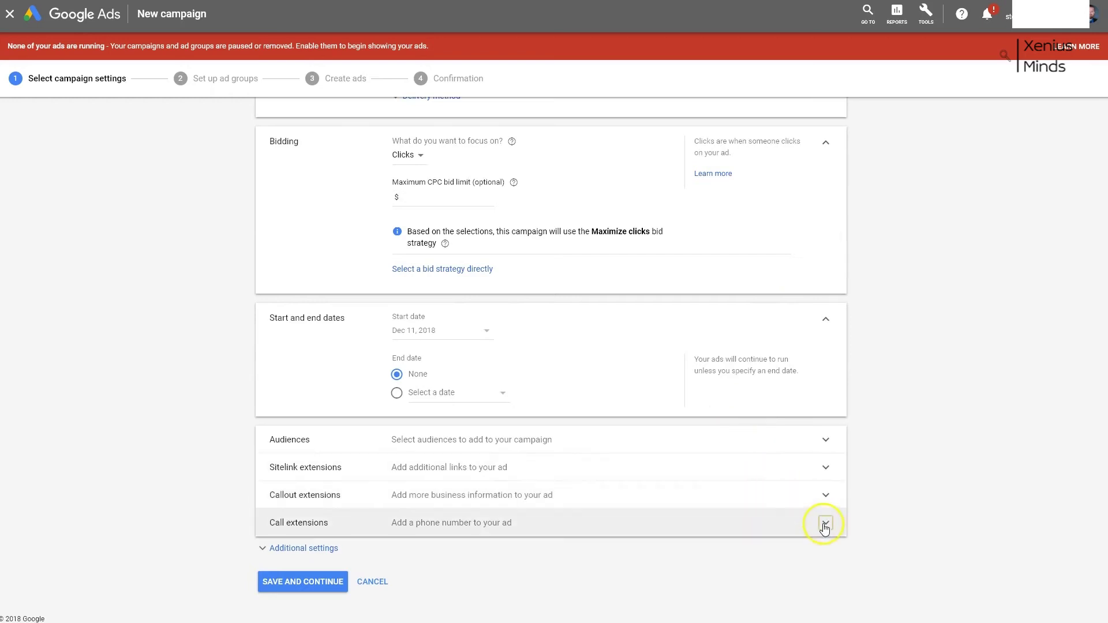
Step: Check the call extension section without adding any, and save the campaign settings to continue to the ad group setup
left_click(825, 524)
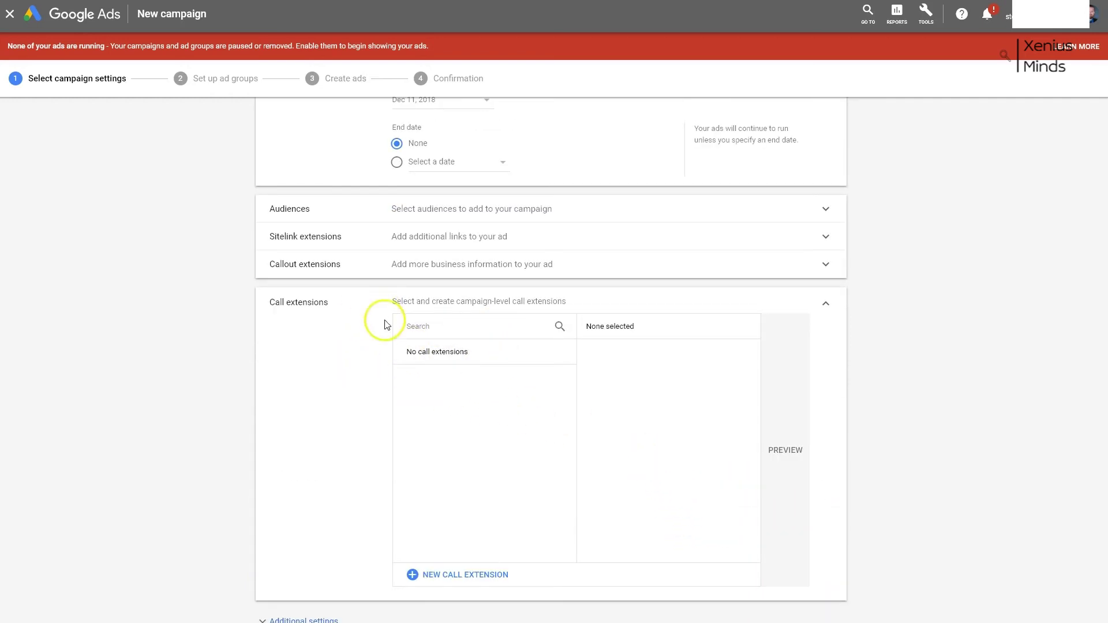
scroll(386, 323, "down", 2)
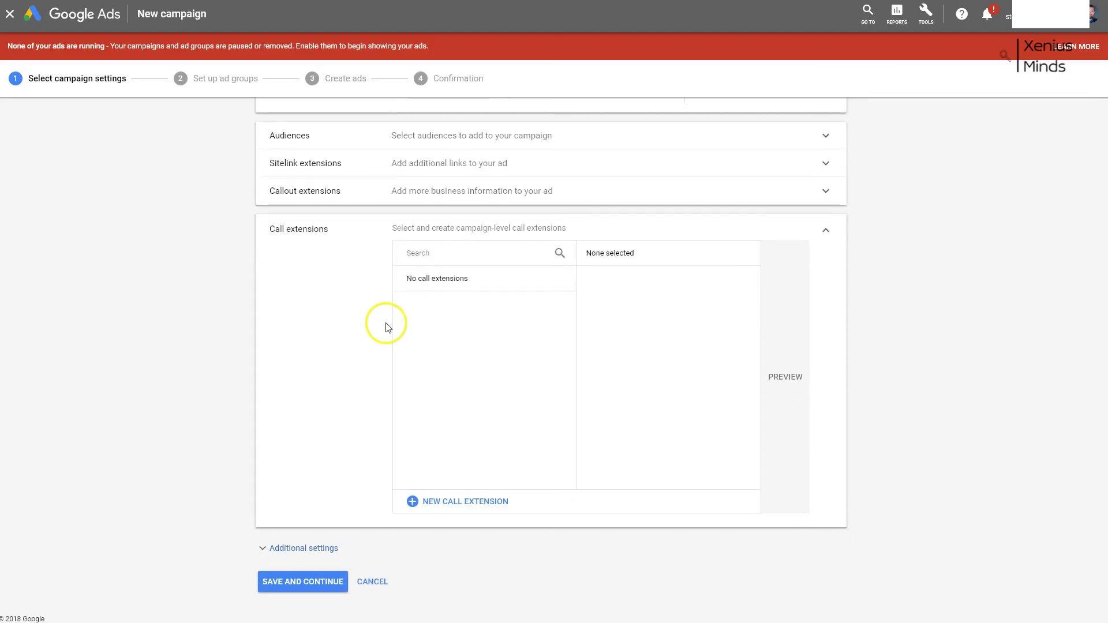
left_click(825, 230)
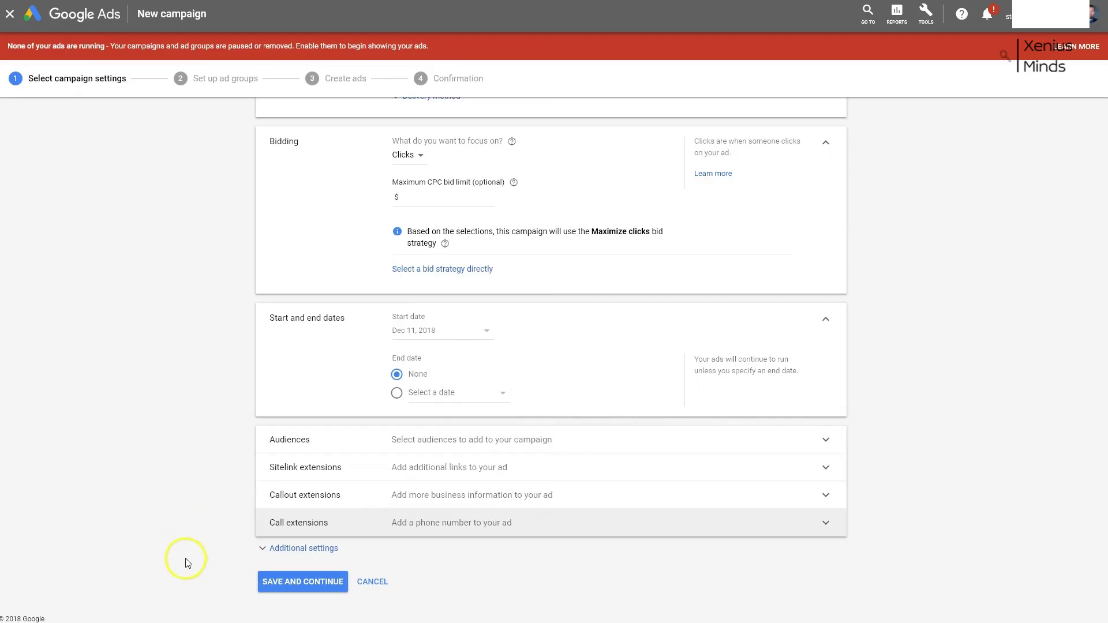
left_click(295, 587)
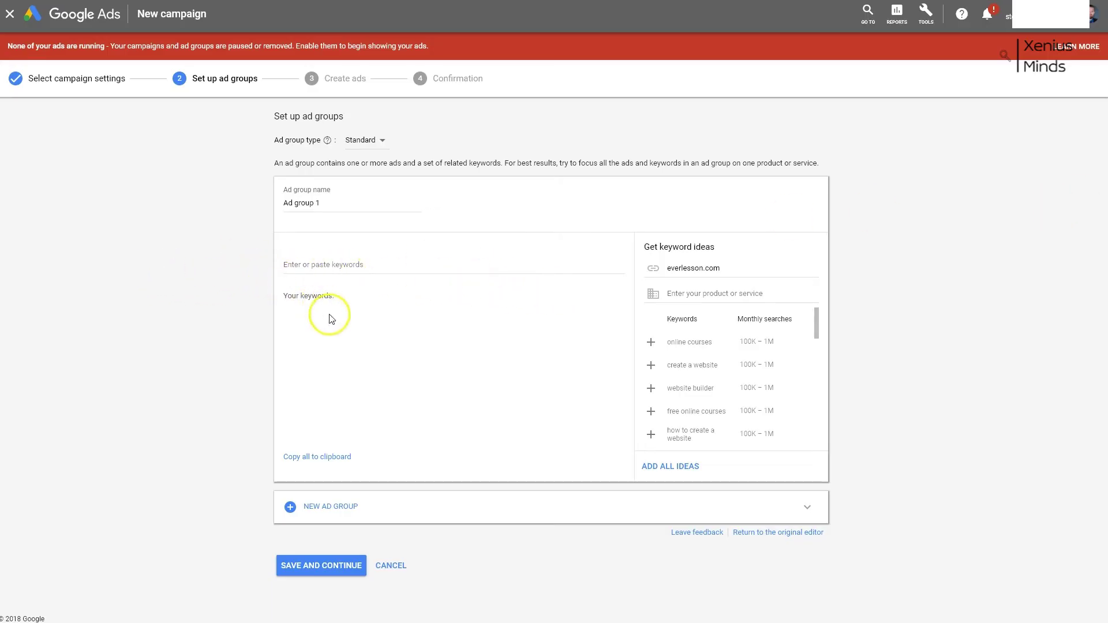
Step: Locate the Keyword Planner among the account's planning tools
left_click(343, 264)
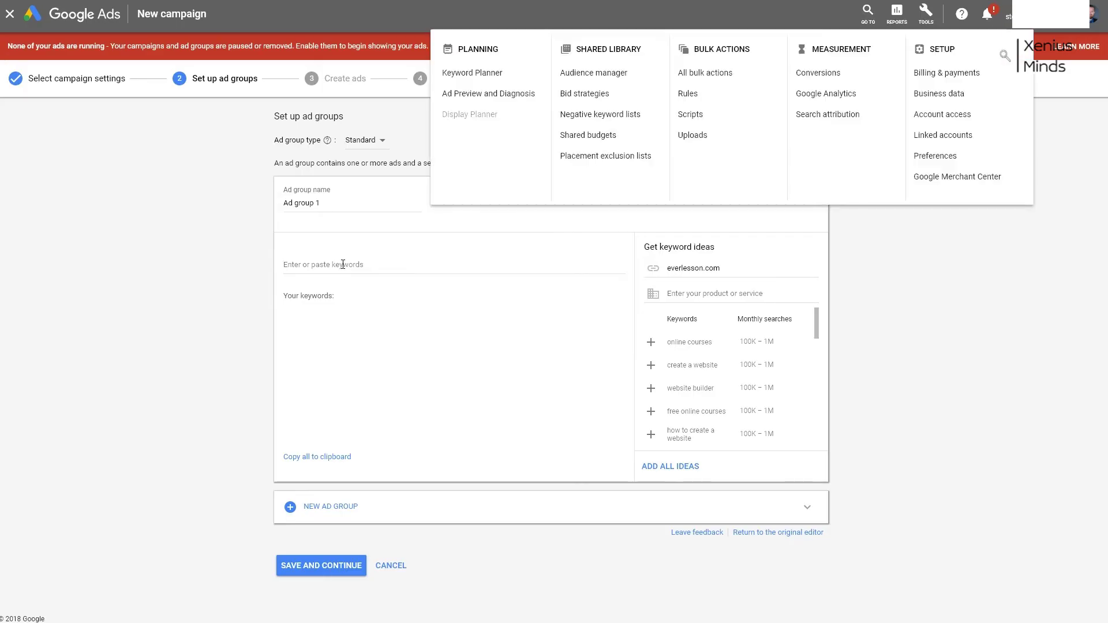
key("Escape")
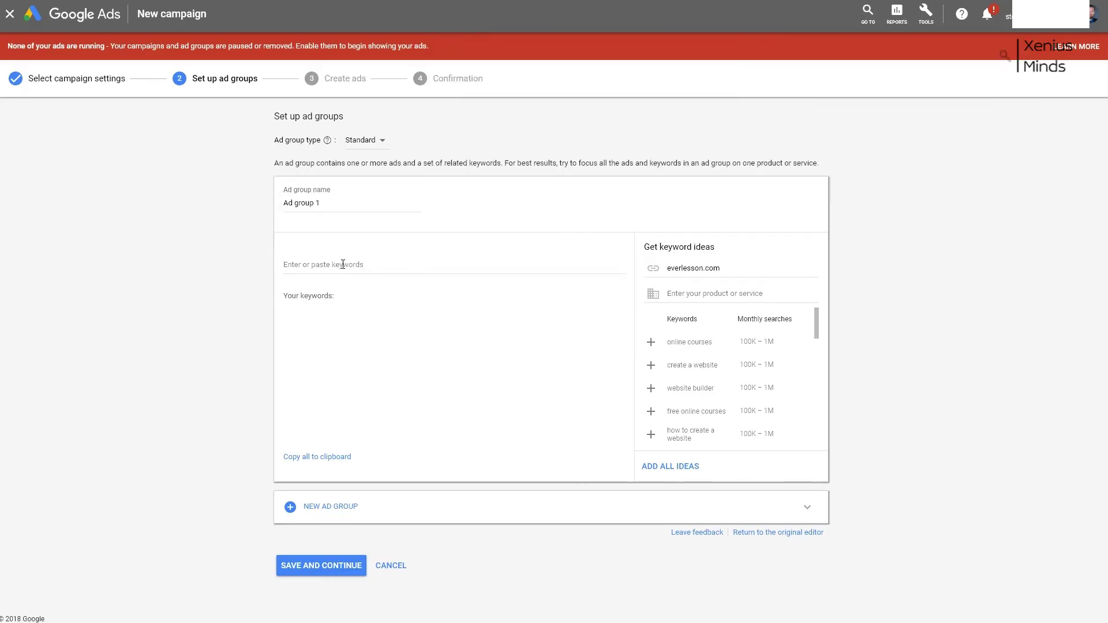
left_click(925, 12)
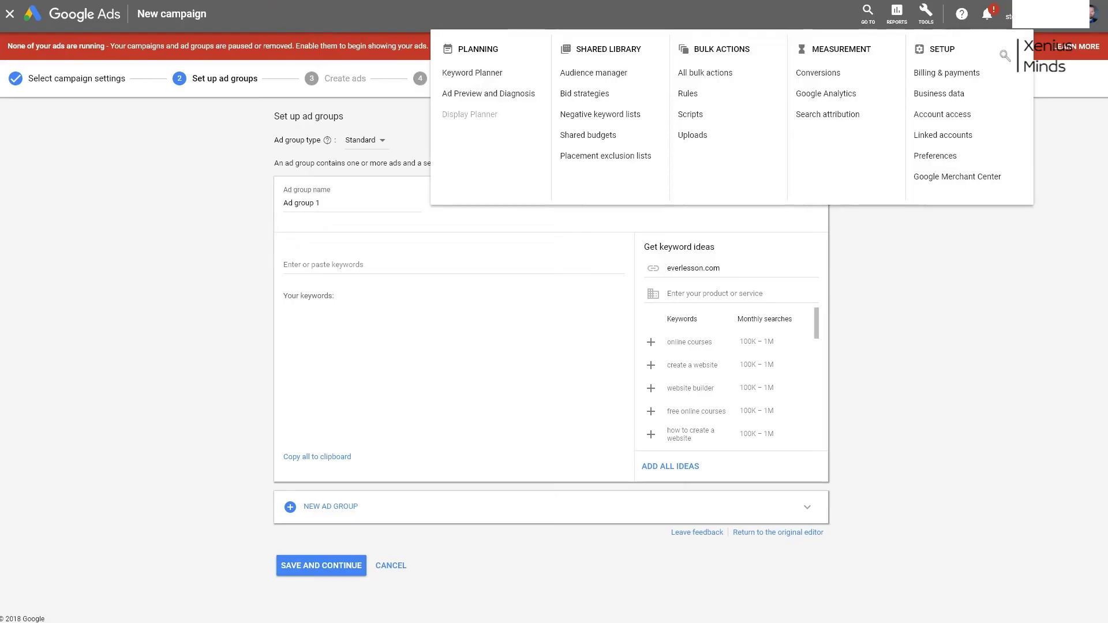
left_click(472, 73)
Step: Add the keyword list running from "online course software" to "online course development software" to Ad group 1, and create a second ad group
left_click(361, 257)
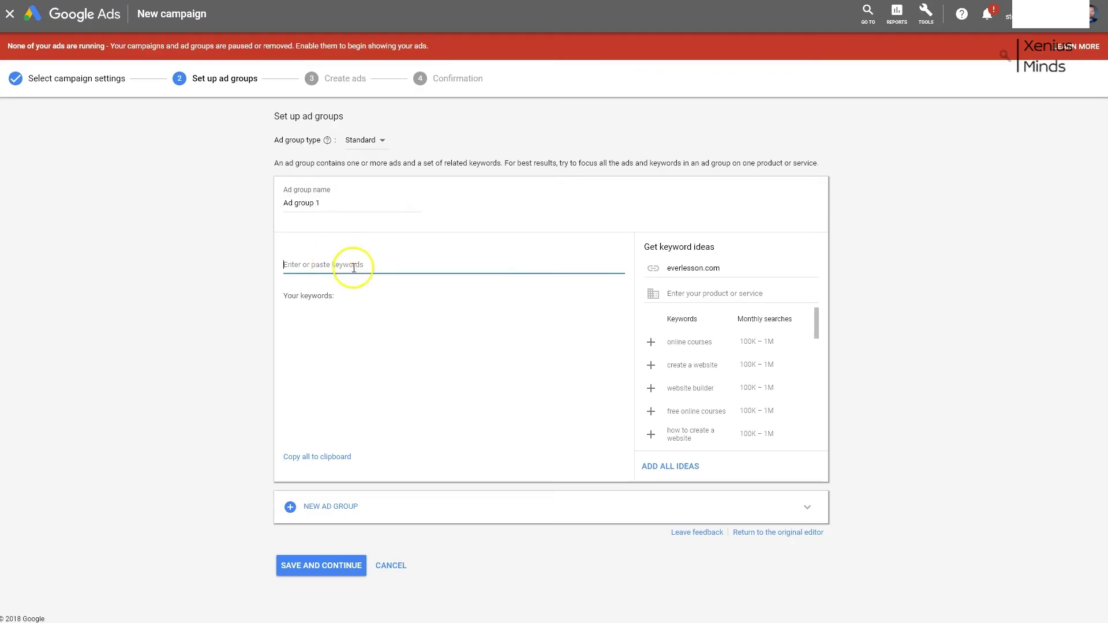
type("online course software e learning software online training software training software software training learning software online software courses online teaching software online class software web based training software online classroom software online software development courses course creation software online course creation software software development courses for beginners train software software learning software to create online training courses best software courses online college courses online degrees online classes online software training courses online computer courses online course development software")
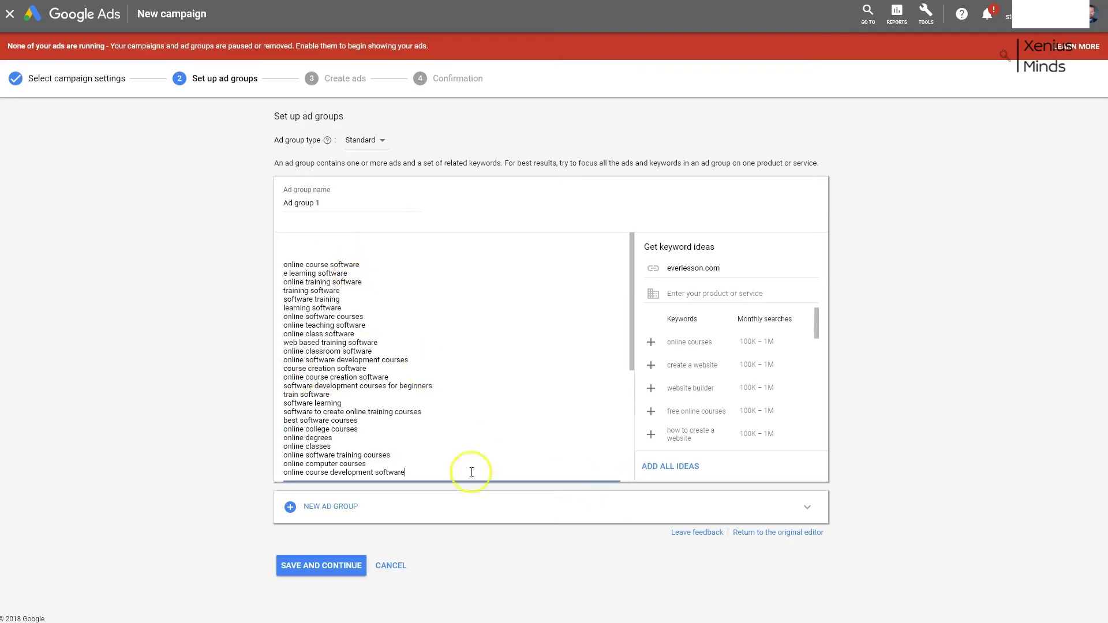
left_click(264, 437)
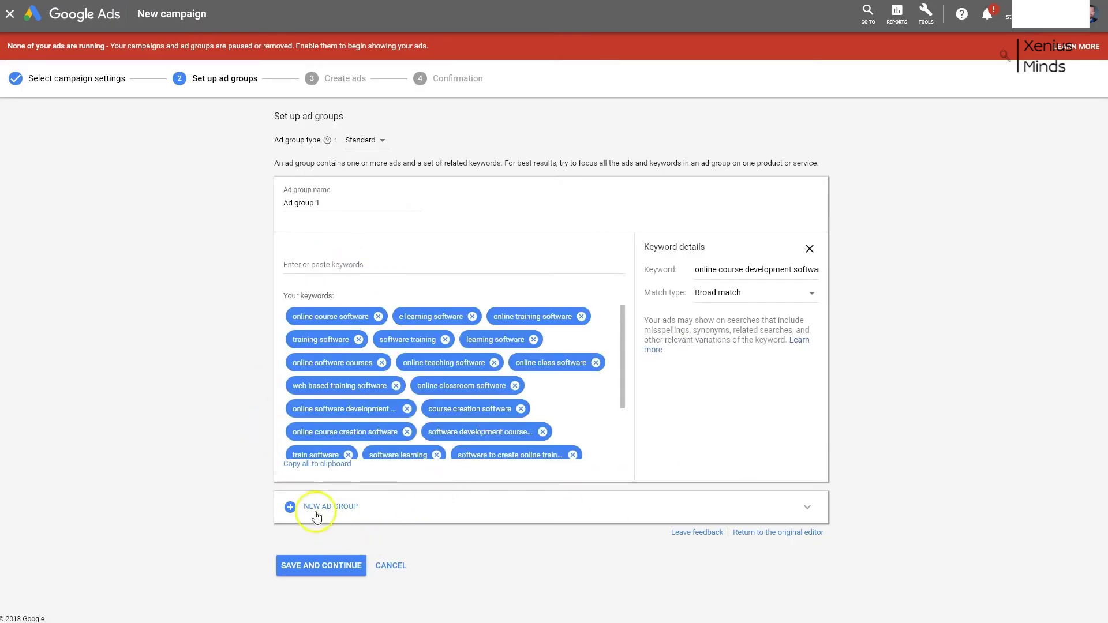
left_click(290, 508)
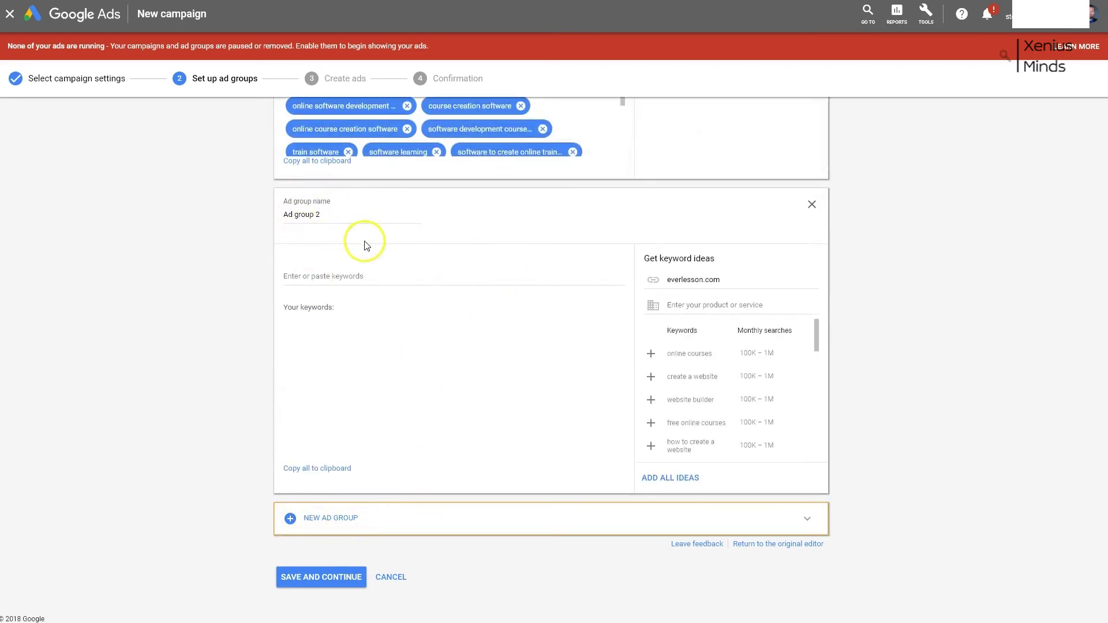
Step: Remove the empty second ad group, then save the ad group setup and continue to ad creation
left_click(339, 277)
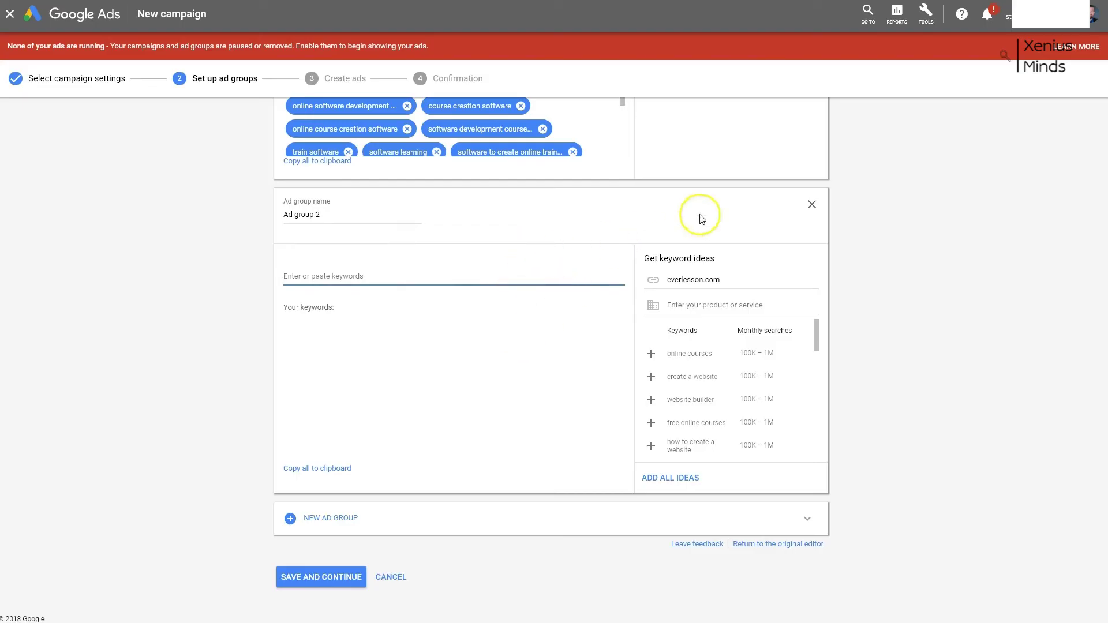
left_click(812, 206)
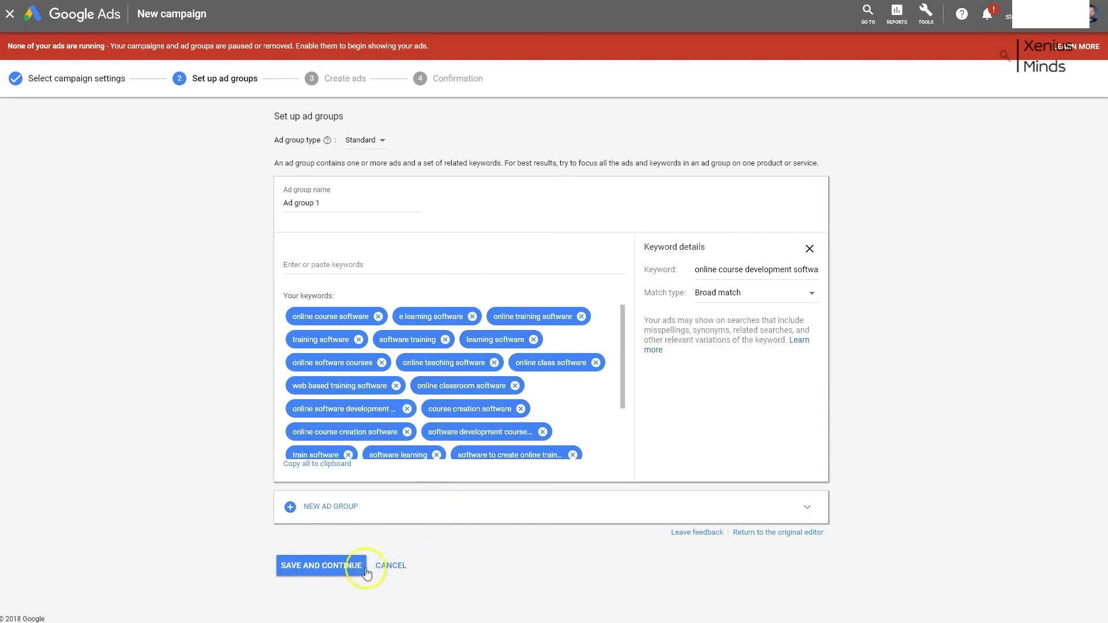
left_click(304, 571)
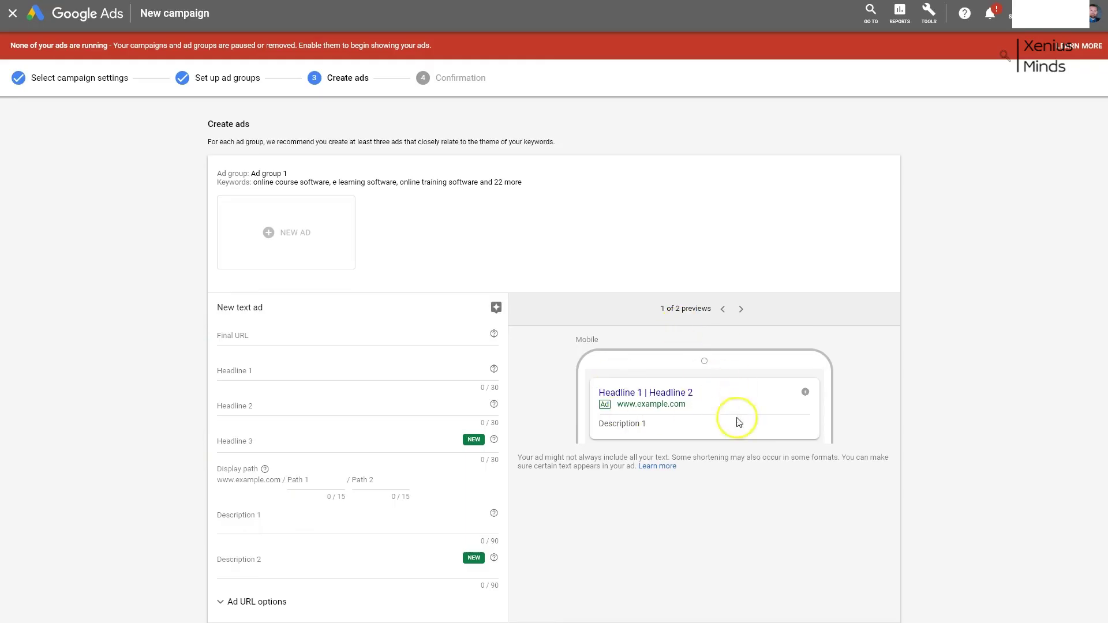
left_click(720, 310)
left_click(722, 311)
left_click(723, 311)
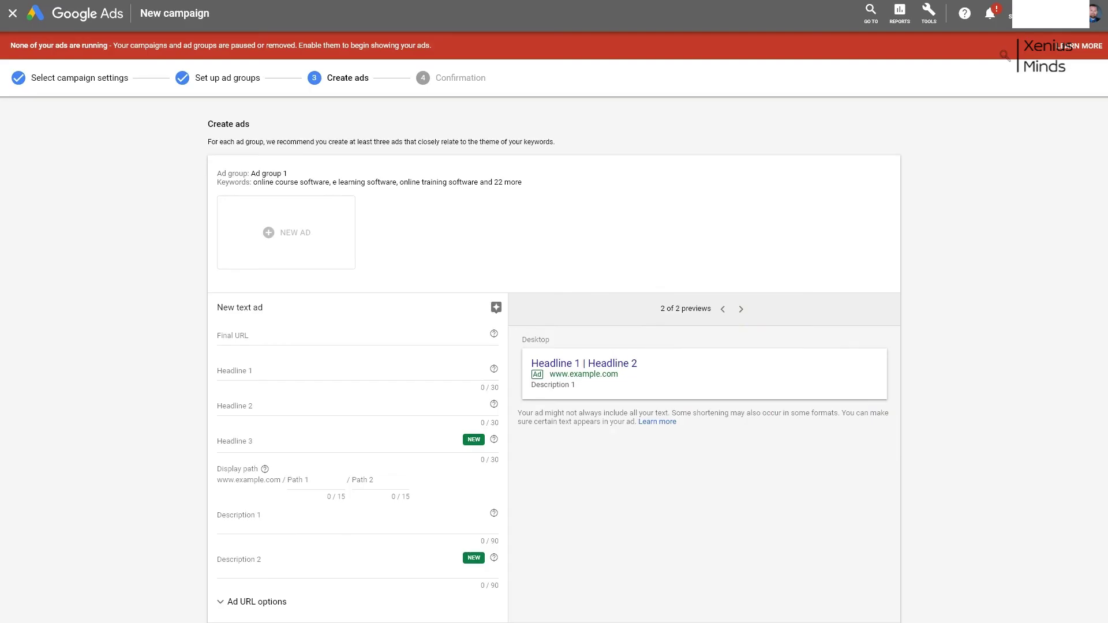
left_click(247, 337)
type("https://")
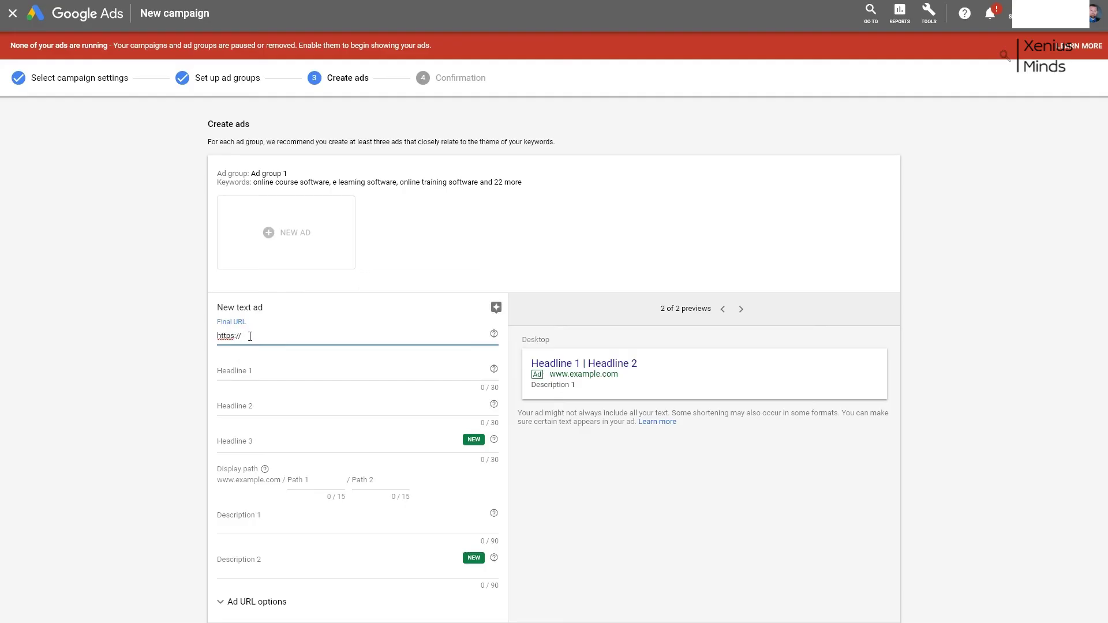
type("everlesson.com")
left_click(269, 337)
key("Tab")
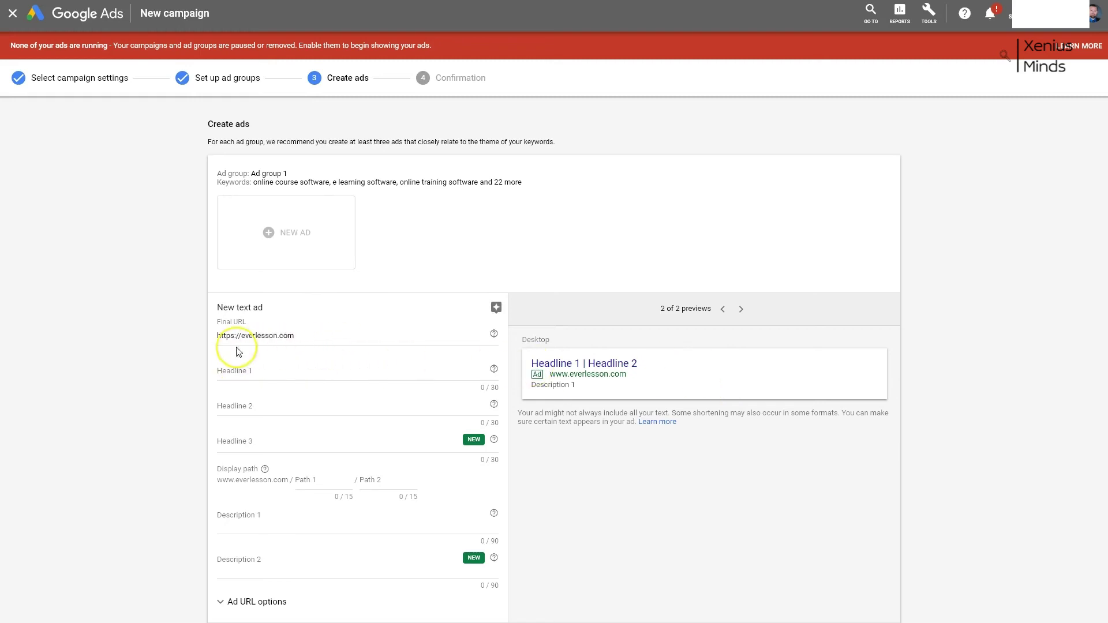
left_click(329, 355)
Step: Set the ad's three headlines to "Super easy membership platform", "Start your free trial" and "Point and click - no coding"
left_click(250, 371)
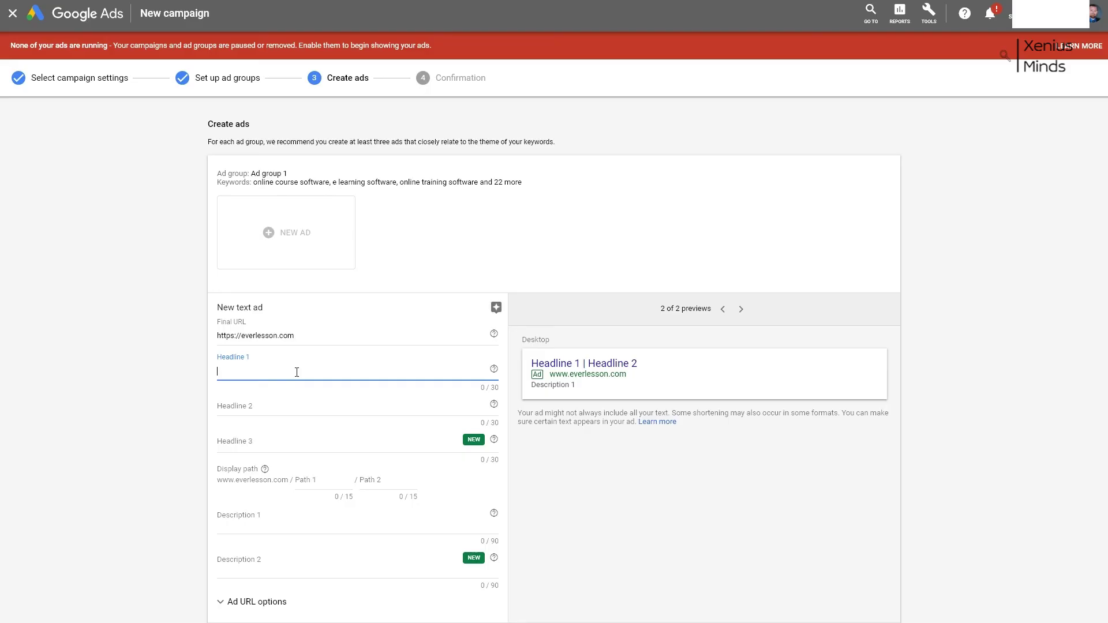
type("Super easy membership platform")
left_click(952, 331)
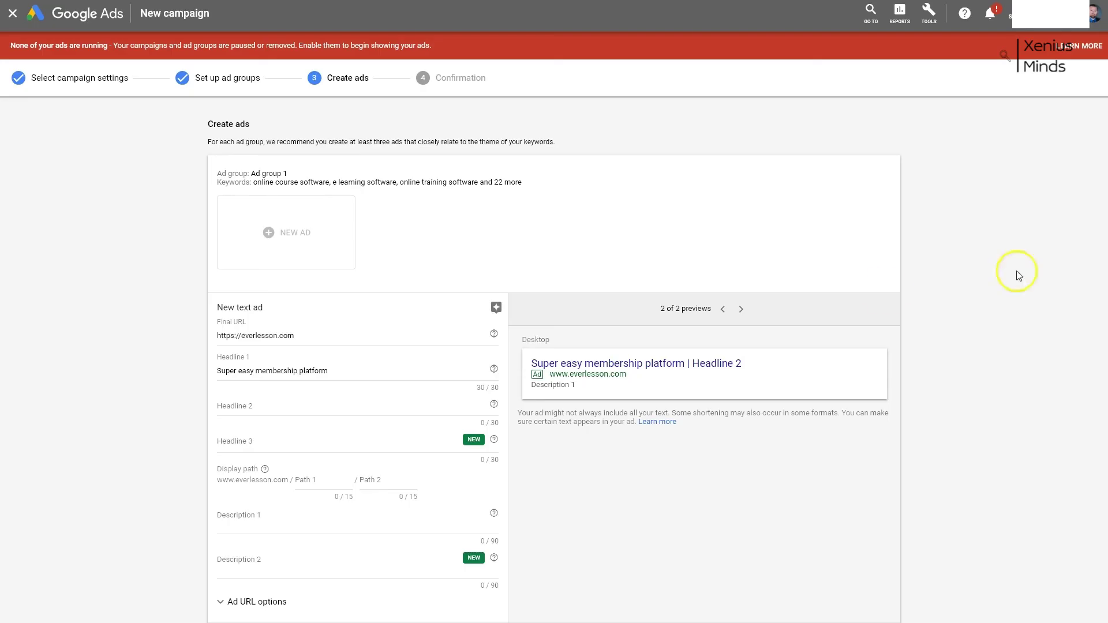
left_click(251, 407)
type("Start your free trial")
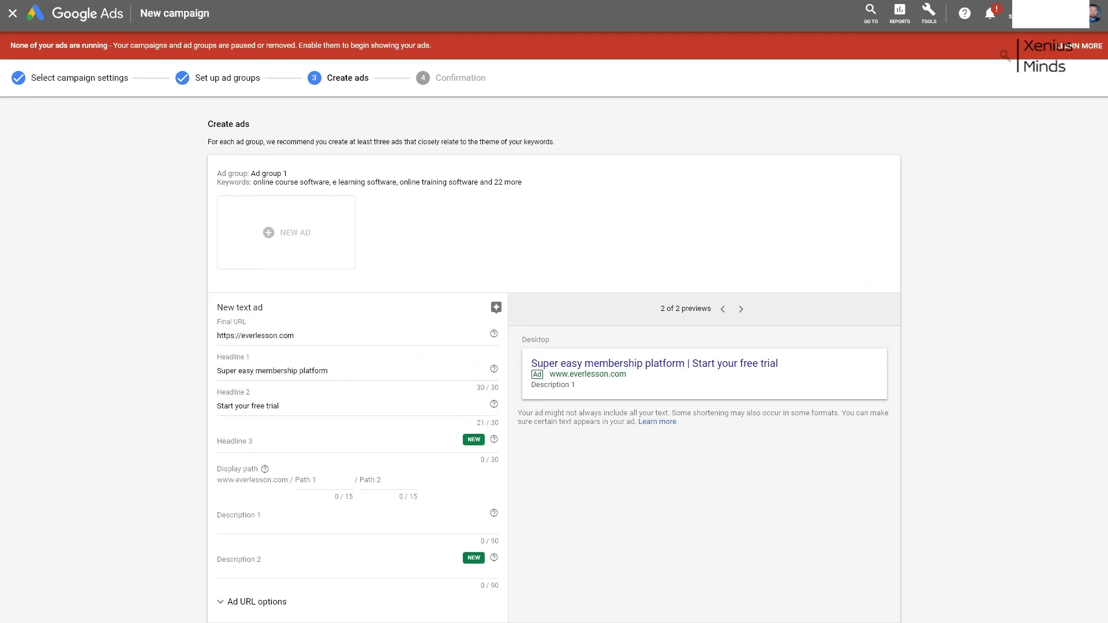
left_click(263, 442)
type("Point and click - no coding")
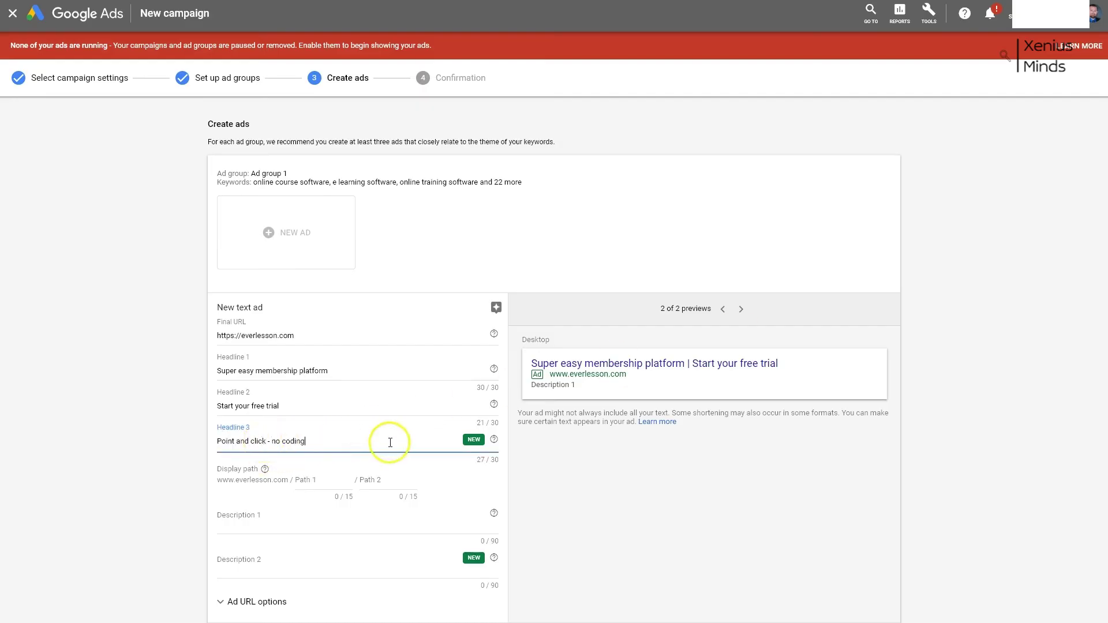
left_click(161, 425)
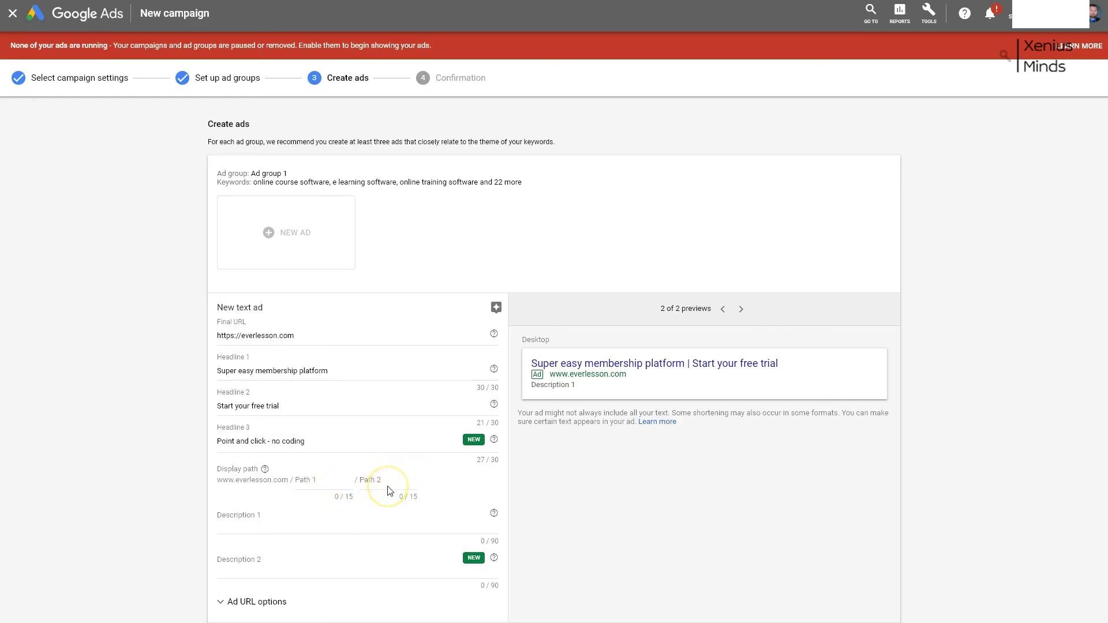
Step: Set the ad's Description 1 to "Get your first online course up and running today!" and leave Description 2 empty
scroll(390, 491, "down", 1)
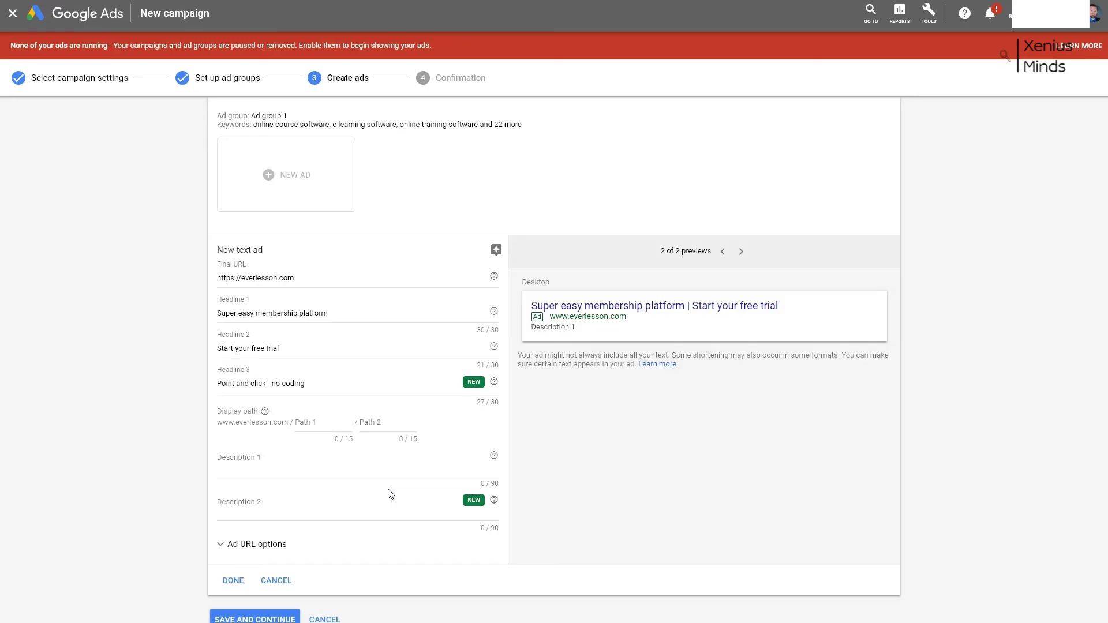
scroll(364, 482, "down", 1)
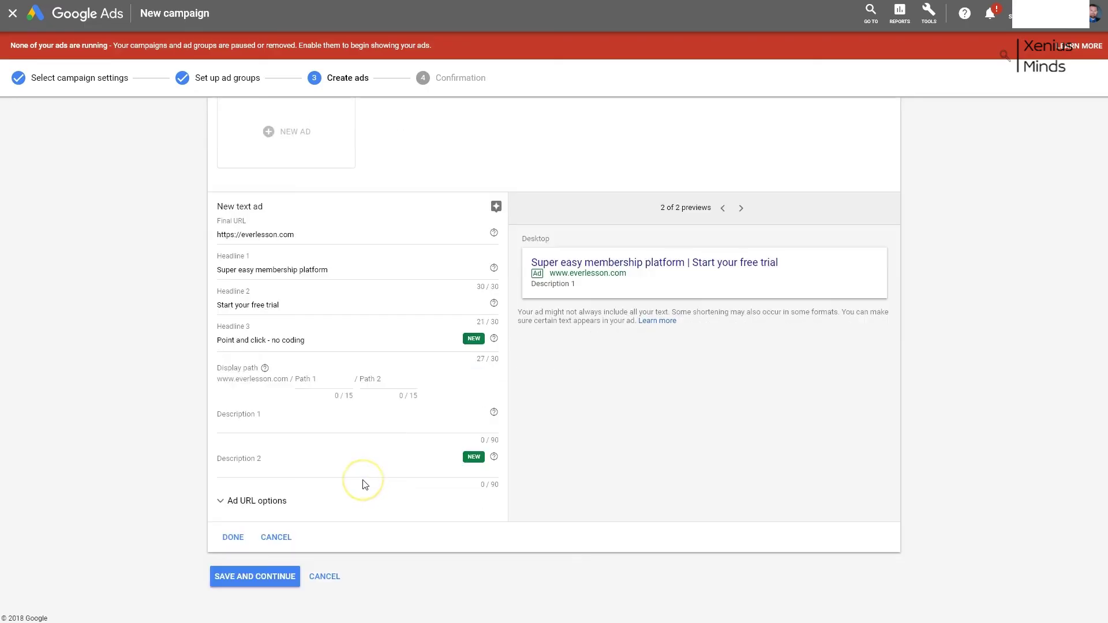
left_click(273, 421)
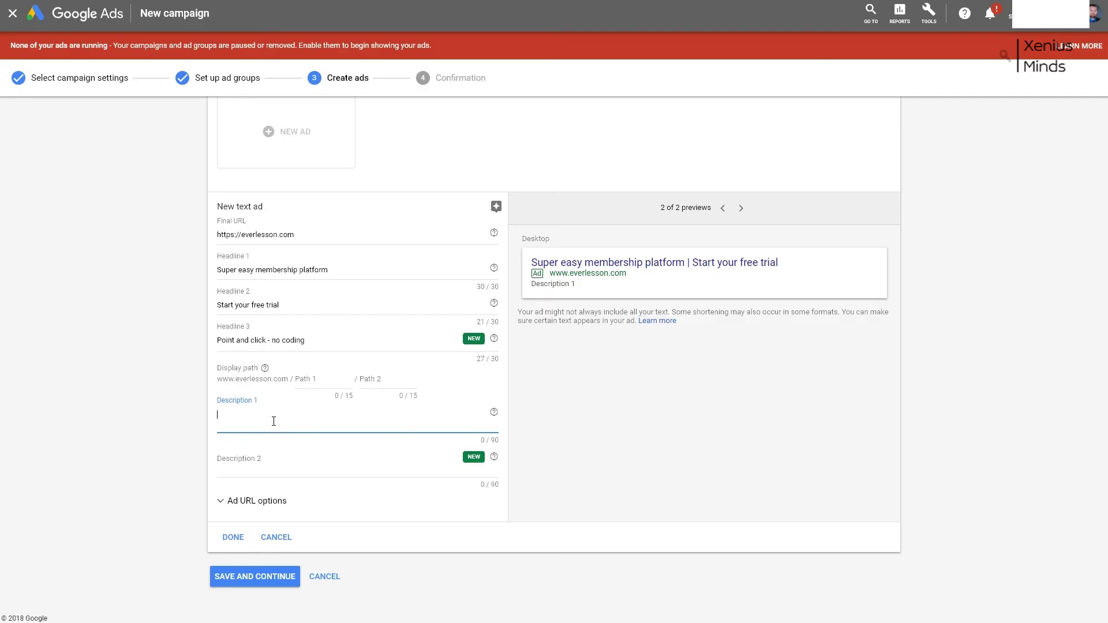
type("Get your first online course up and running today!")
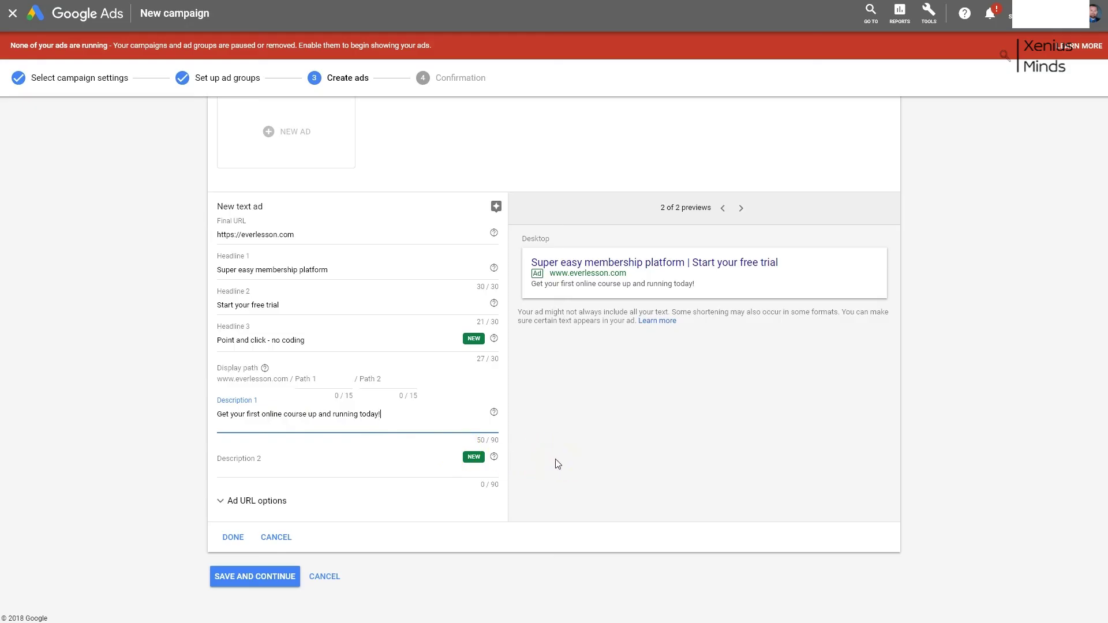
left_click(304, 458)
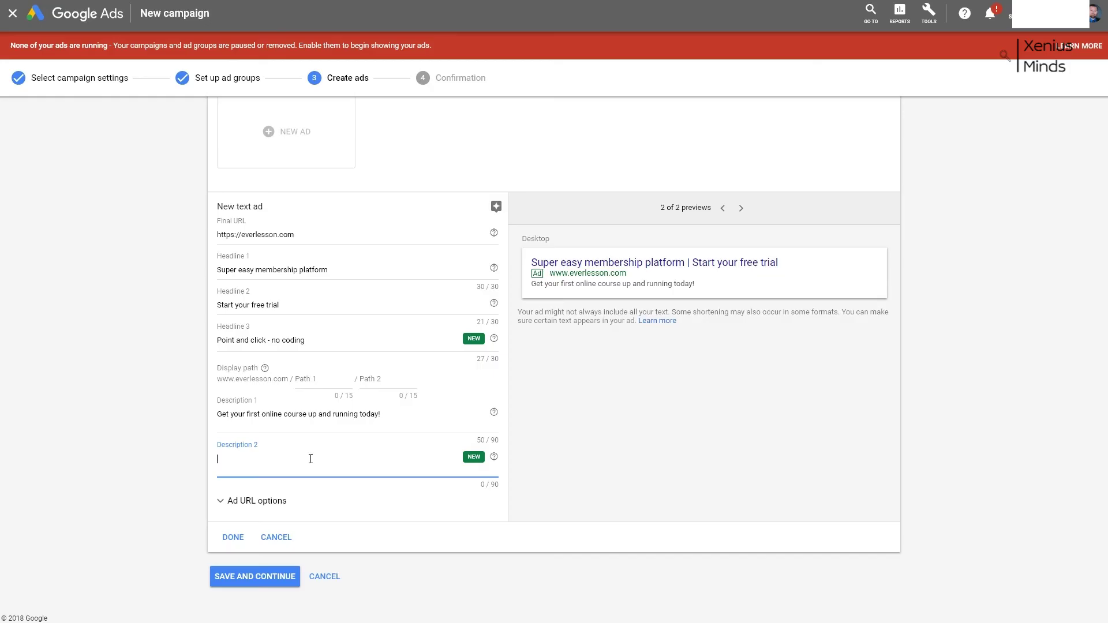
left_click(322, 500)
Step: Finish the text ad, save the ads for Ad group 1, and continue through the confirmation to the campaign
left_click(232, 538)
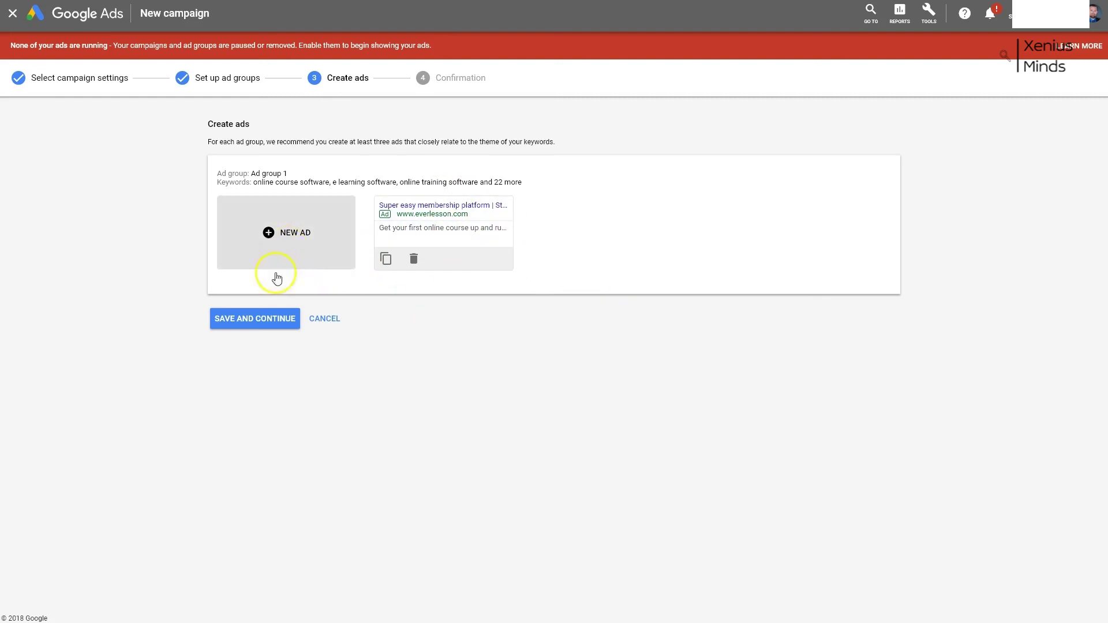
left_click(260, 317)
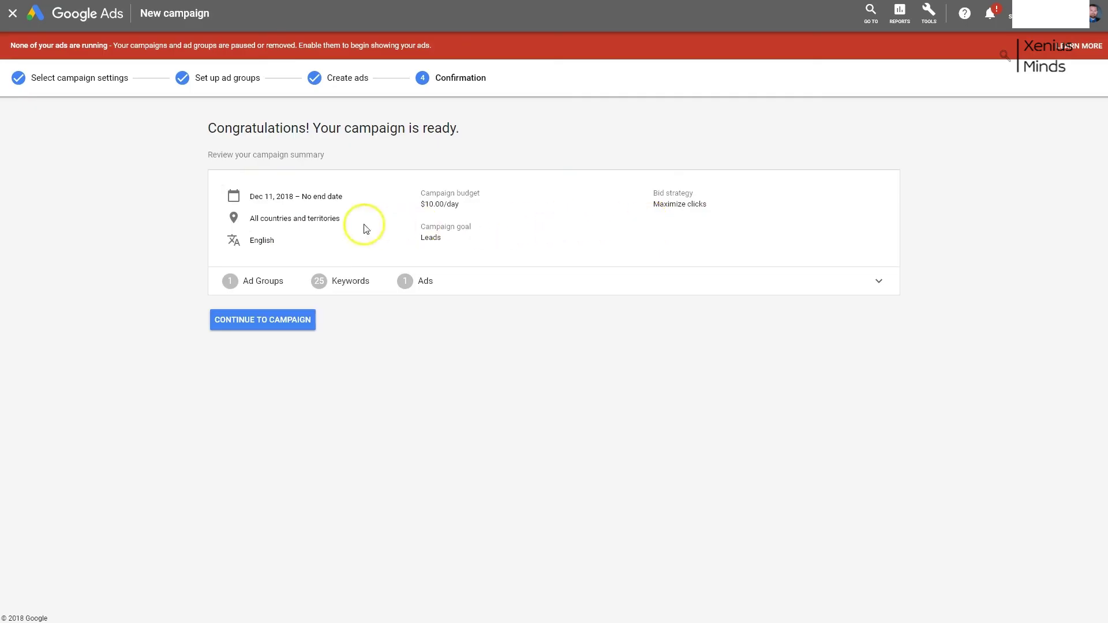
left_click(271, 322)
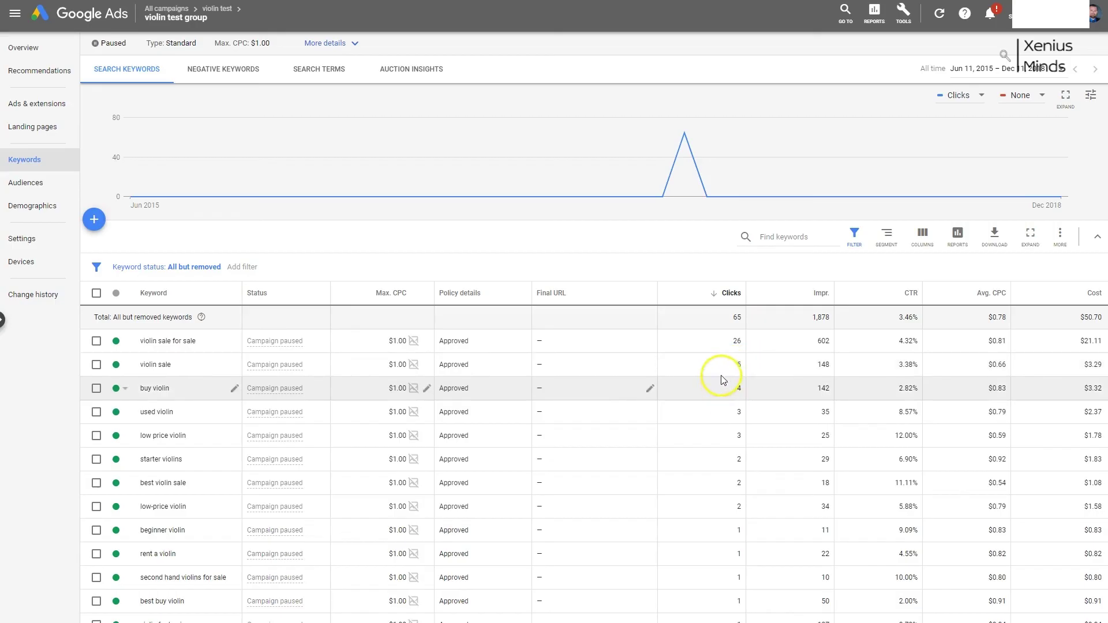
Step: Examine the impressions, CTR, cost and average CPC of the keyword "violin sale", and view the status options for "starter violins"
double_click(825, 366)
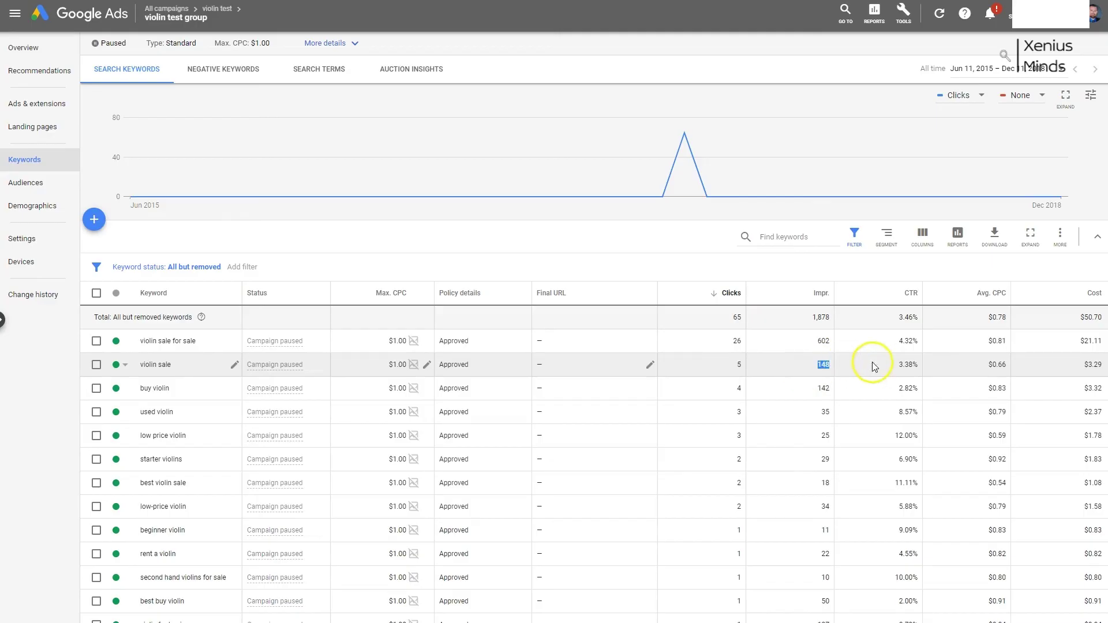
double_click(906, 365)
double_click(1086, 364)
double_click(999, 364)
left_click(977, 363)
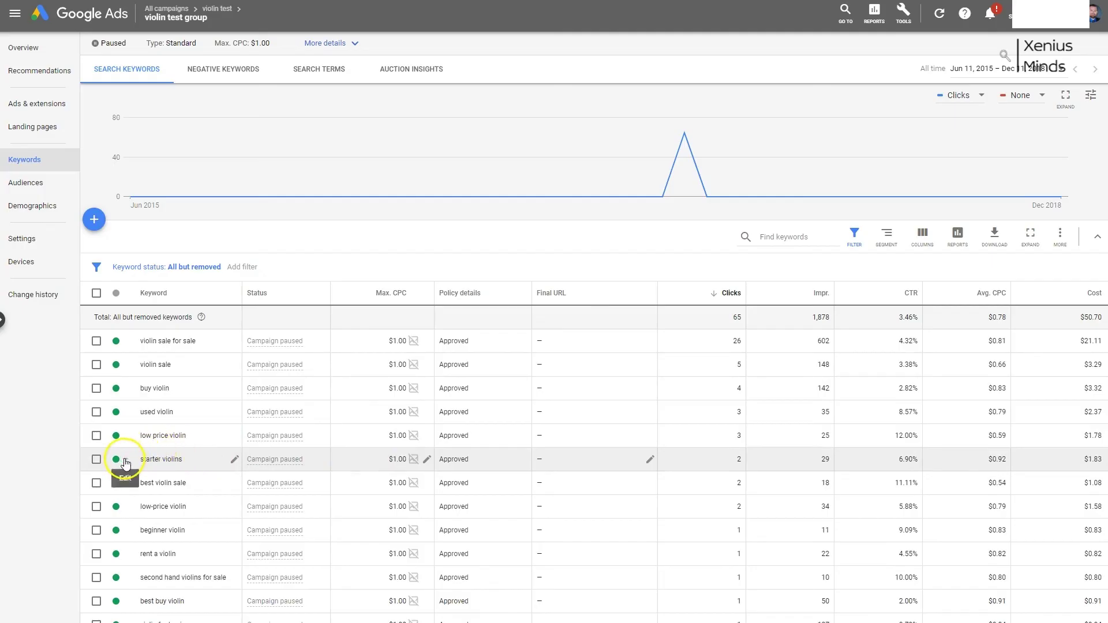
left_click(120, 460)
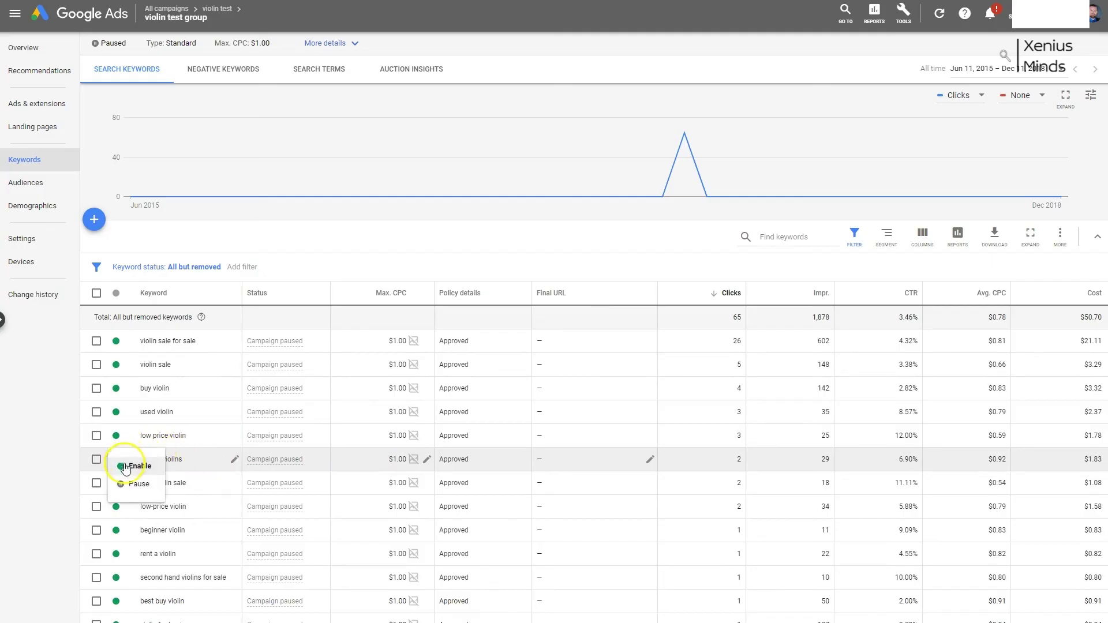
left_click(49, 497)
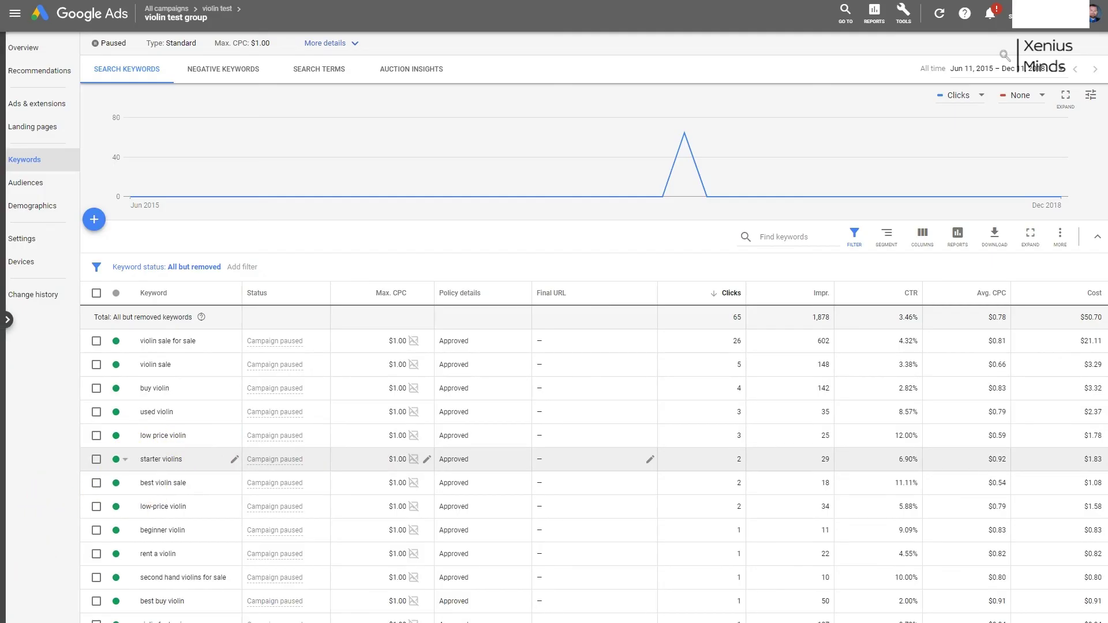